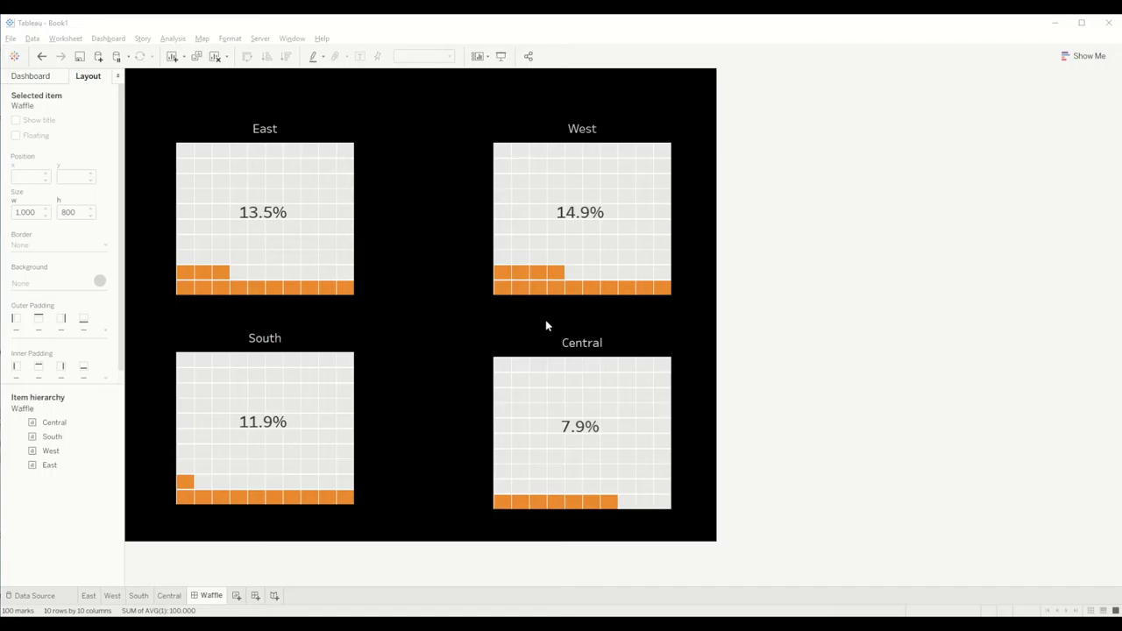
- Review the Excel table's Row, Column and Percentage values (0.01 to 1), then return to Tableau Book2
{"action": "key", "text": "alt+Tab"}
{"action": "key", "text": "alt+Tab"}
{"action": "key", "text": "alt+Tab"}
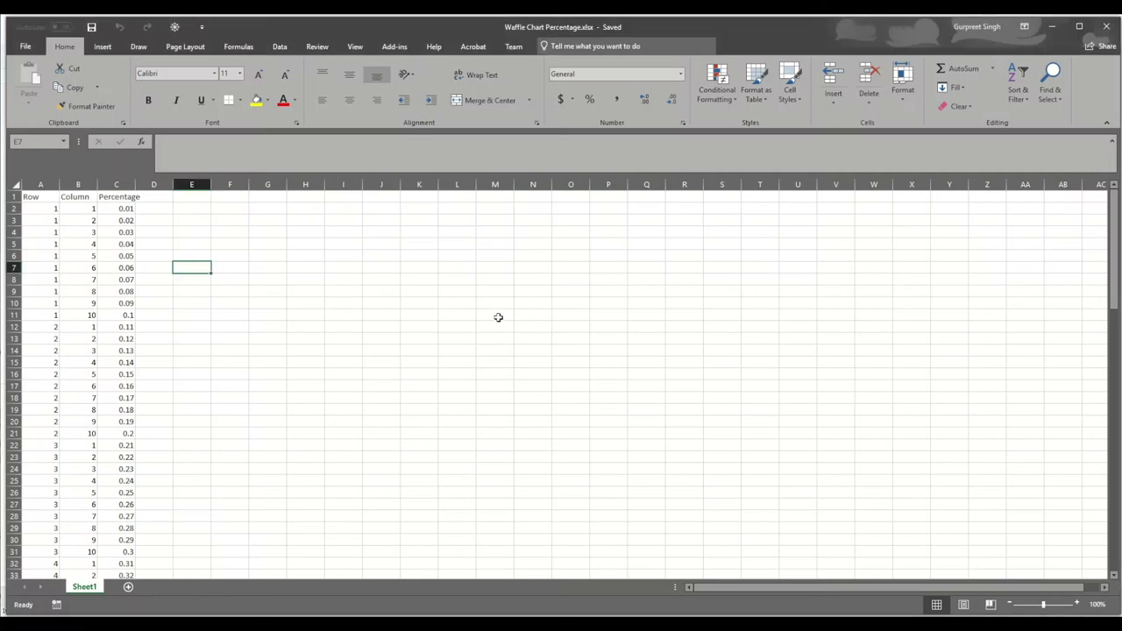
{"action": "left_click", "coordinate": [177, 220]}
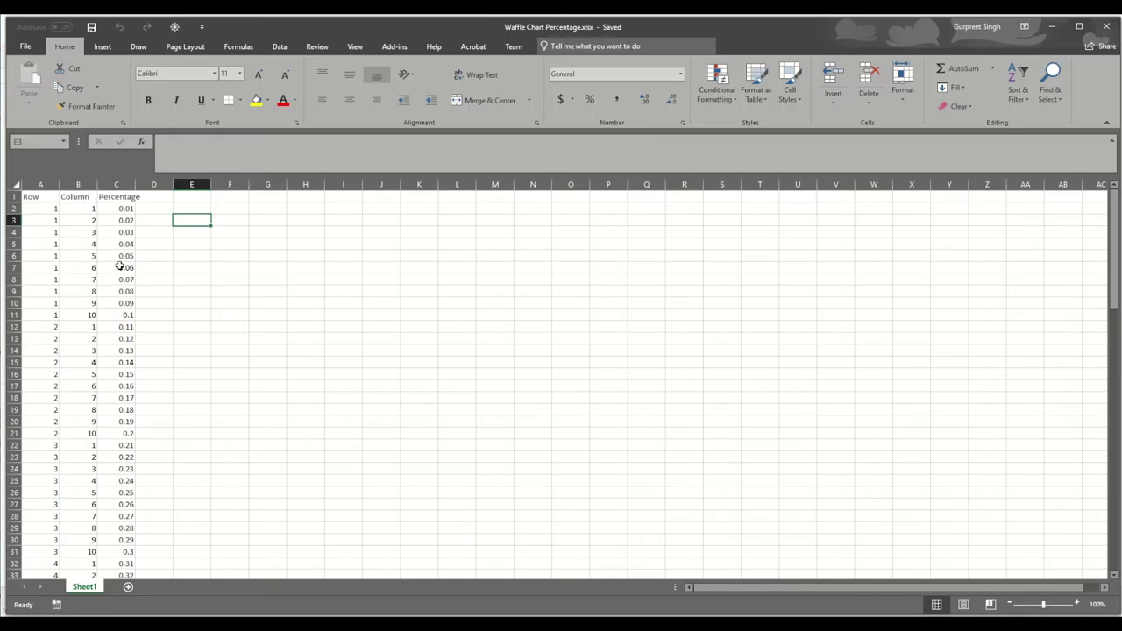
{"action": "left_click_drag", "start_coordinate": [52, 210], "coordinate": [78, 209]}
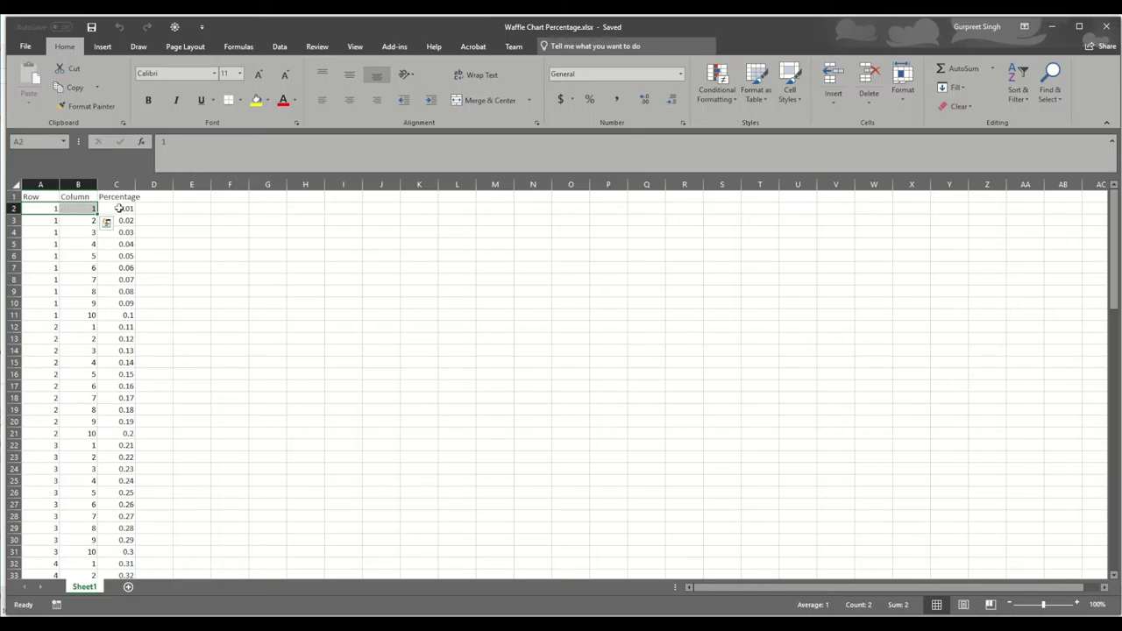
{"action": "left_click", "coordinate": [125, 207]}
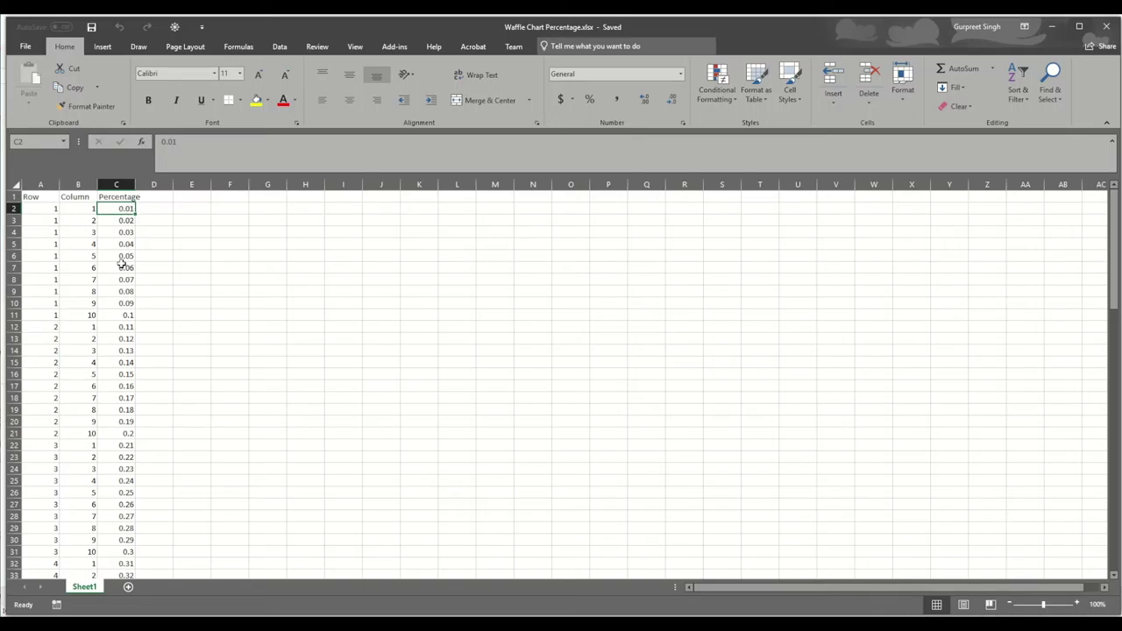
{"action": "scroll", "coordinate": [122, 290], "scroll_direction": "down", "scroll_amount": 5}
{"action": "scroll", "coordinate": [125, 263], "scroll_direction": "up", "scroll_amount": 5}
{"action": "scroll", "coordinate": [125, 284], "scroll_direction": "down", "scroll_amount": 20}
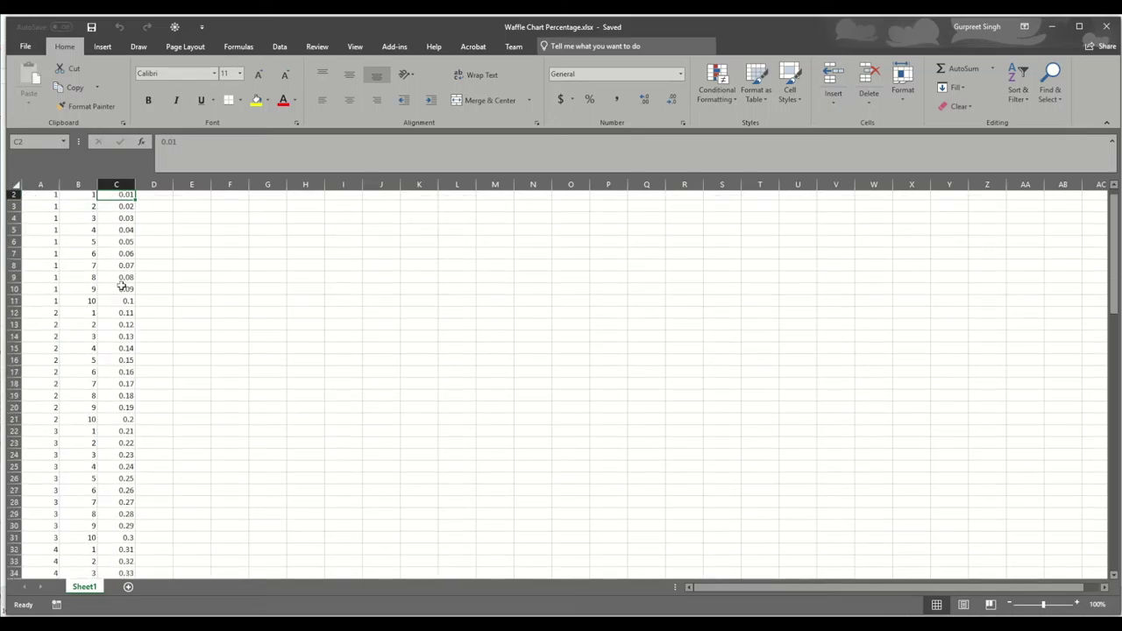
{"action": "scroll", "coordinate": [127, 394], "scroll_direction": "up", "scroll_amount": 8}
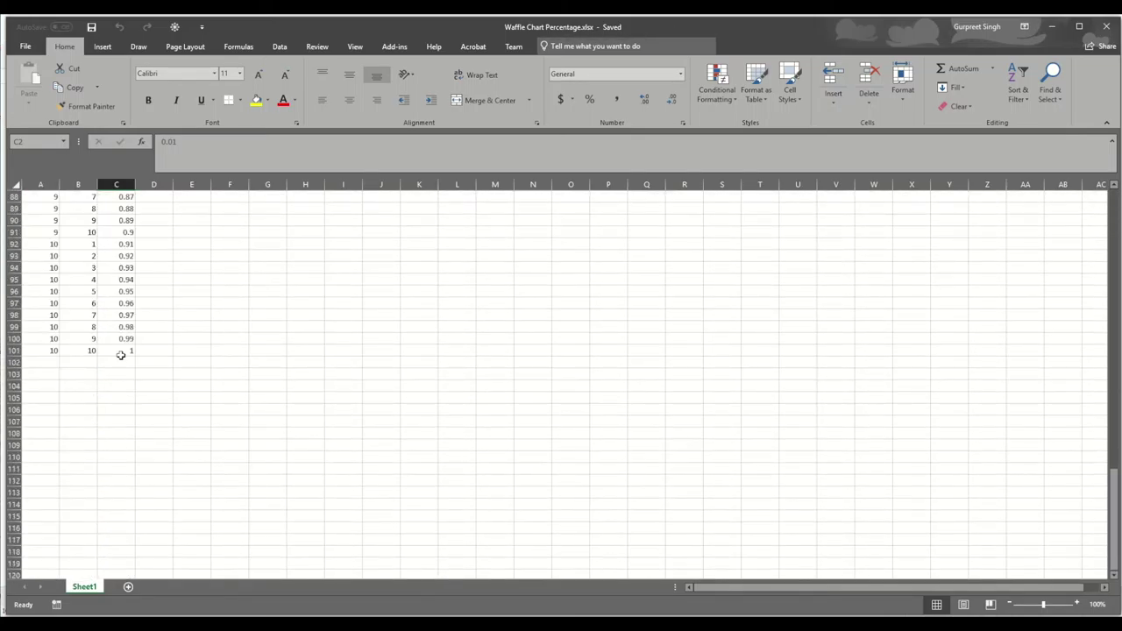
{"action": "left_click", "coordinate": [121, 353]}
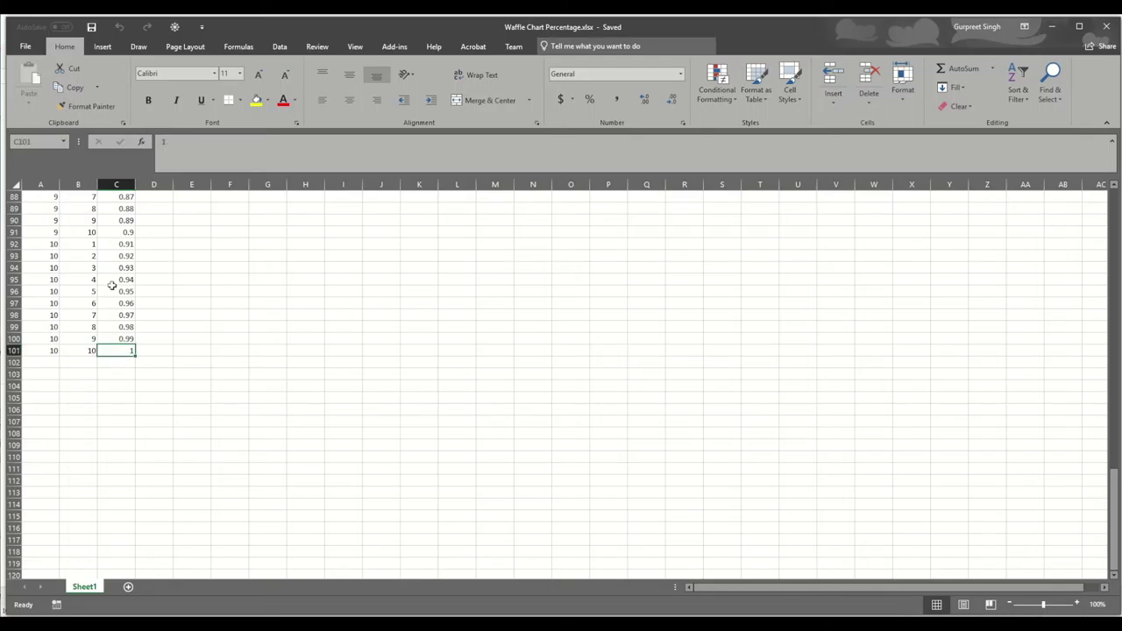
{"action": "scroll", "coordinate": [104, 326], "scroll_direction": "up", "scroll_amount": 20}
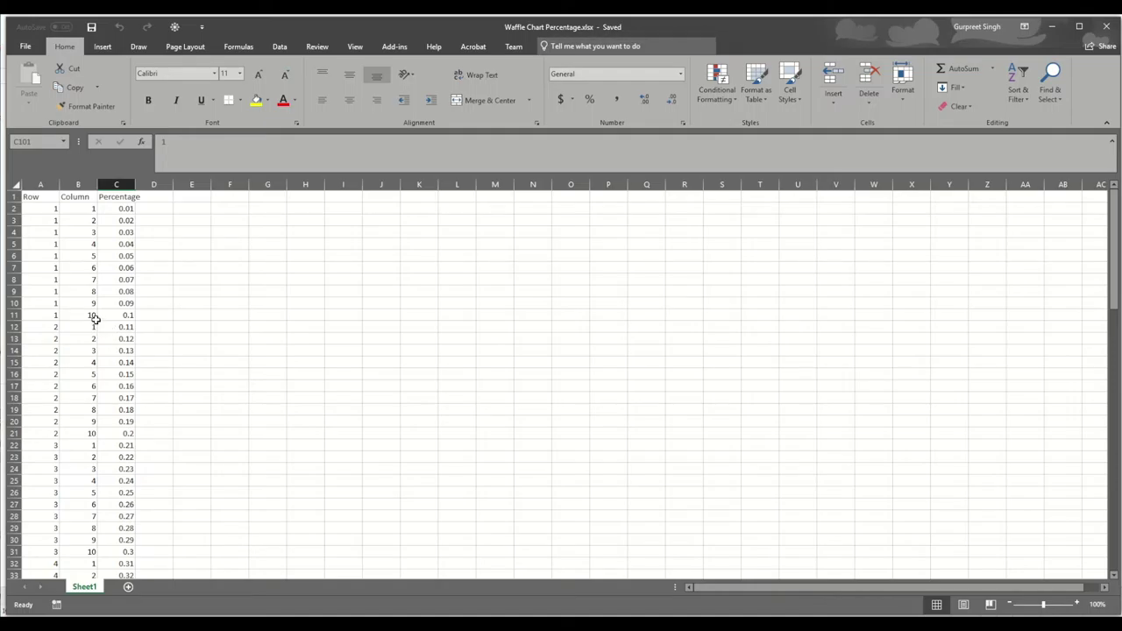
{"action": "key", "text": "alt+Tab"}
{"action": "key", "text": "alt+Tab"}
{"action": "key", "text": "alt+Tab"}
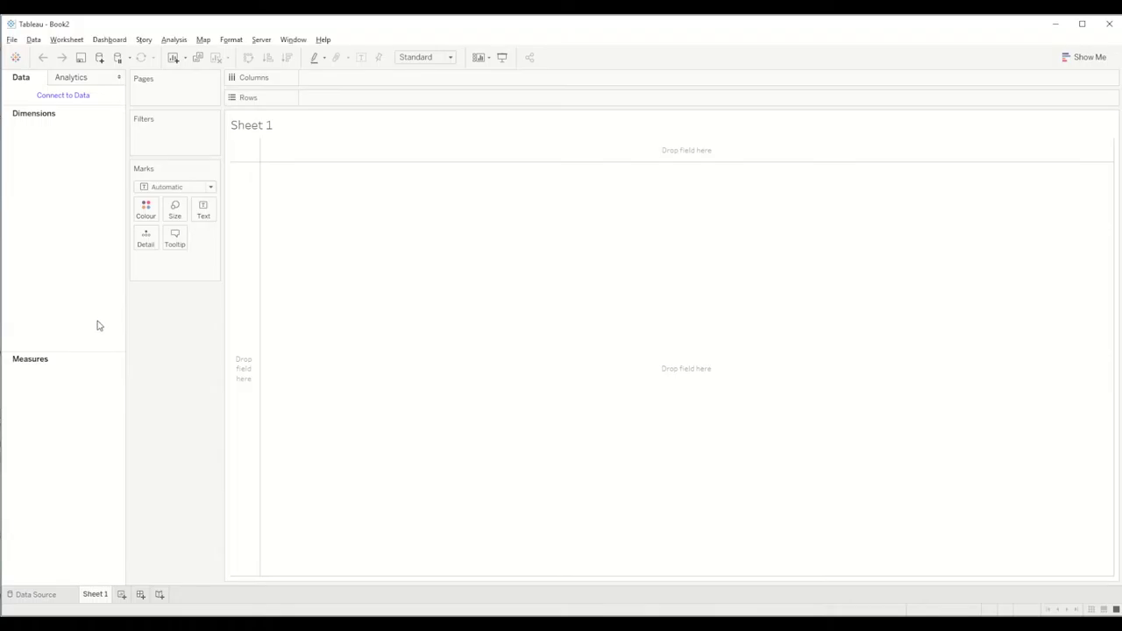
- Connect Waffle Chart Percentage.xlsx as a new Excel data source stored as an extract
{"action": "left_click", "coordinate": [34, 40]}
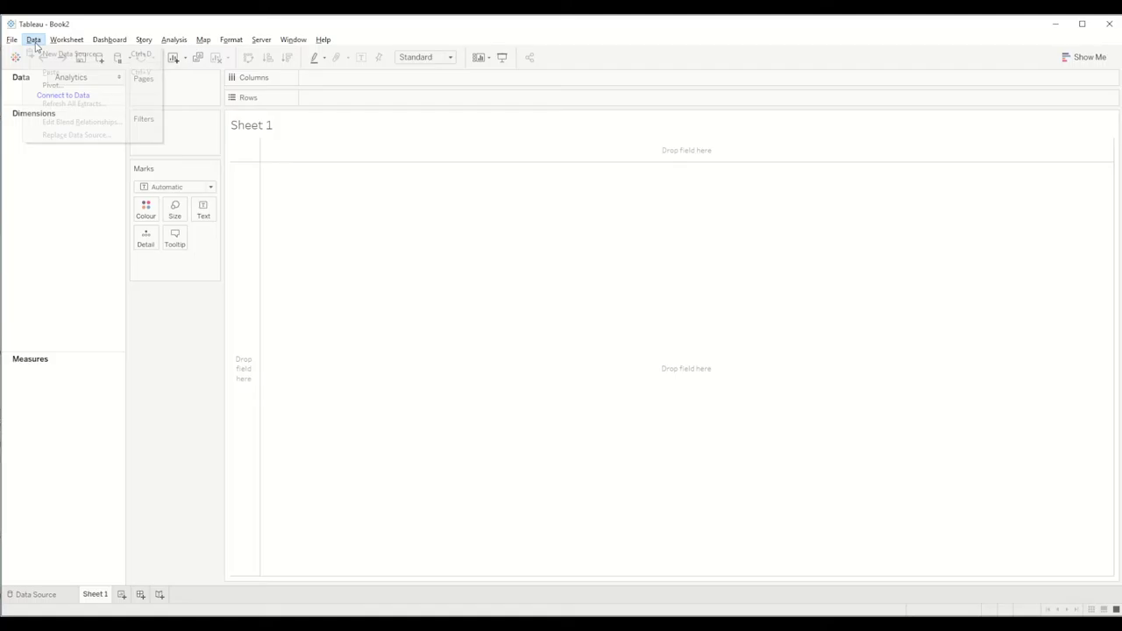
{"action": "left_click", "coordinate": [44, 54]}
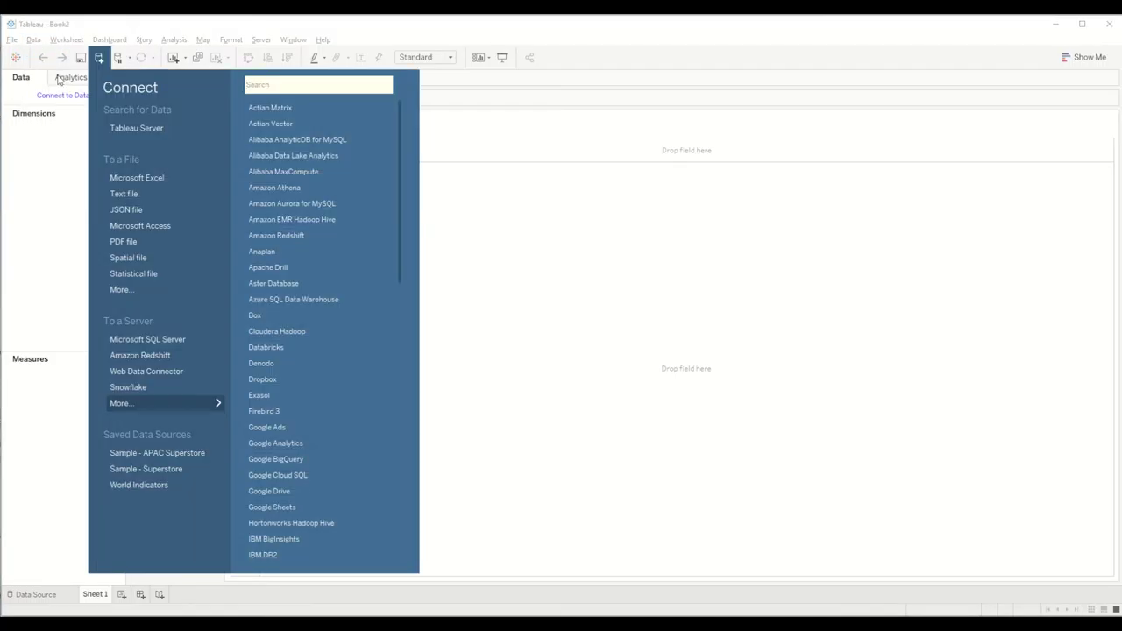
{"action": "left_click", "coordinate": [133, 179]}
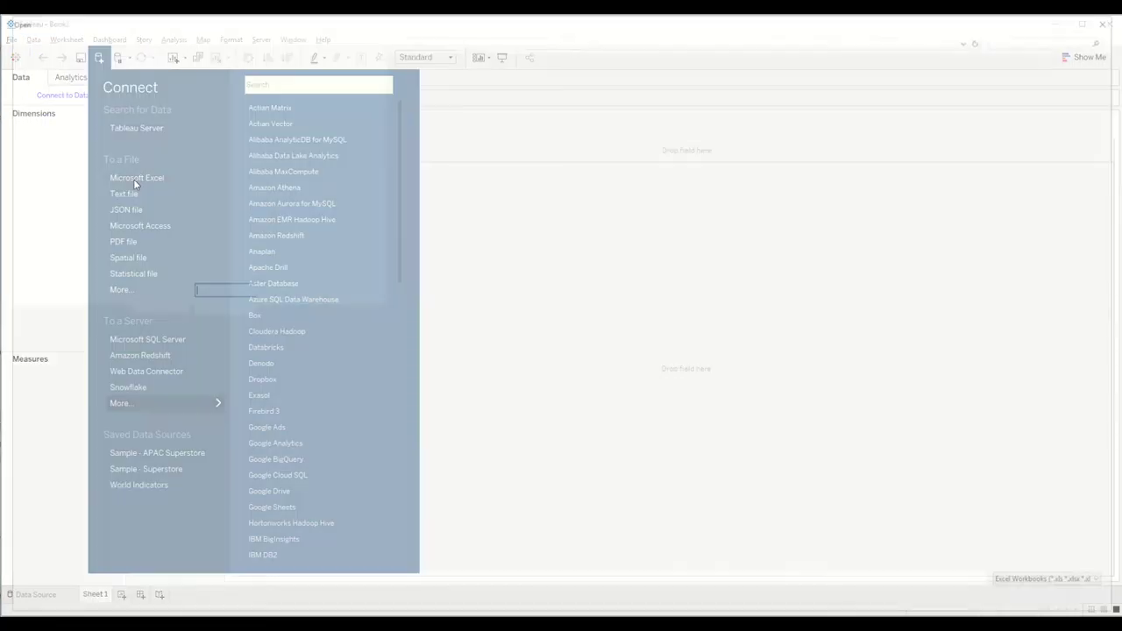
{"action": "key", "text": "Escape"}
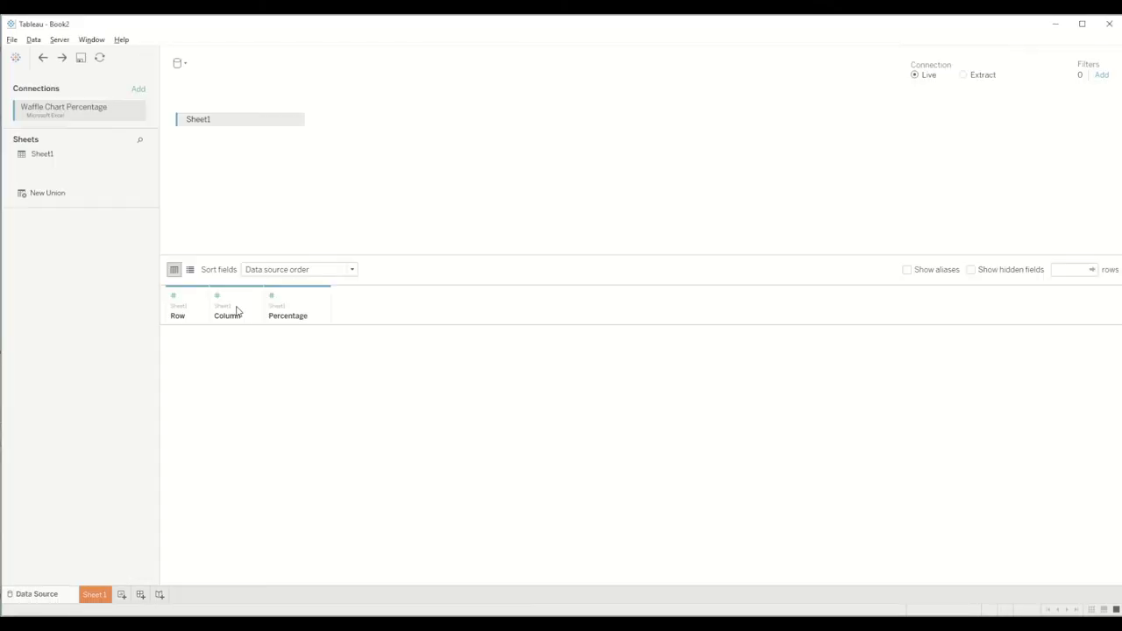
{"action": "left_click", "coordinate": [964, 75]}
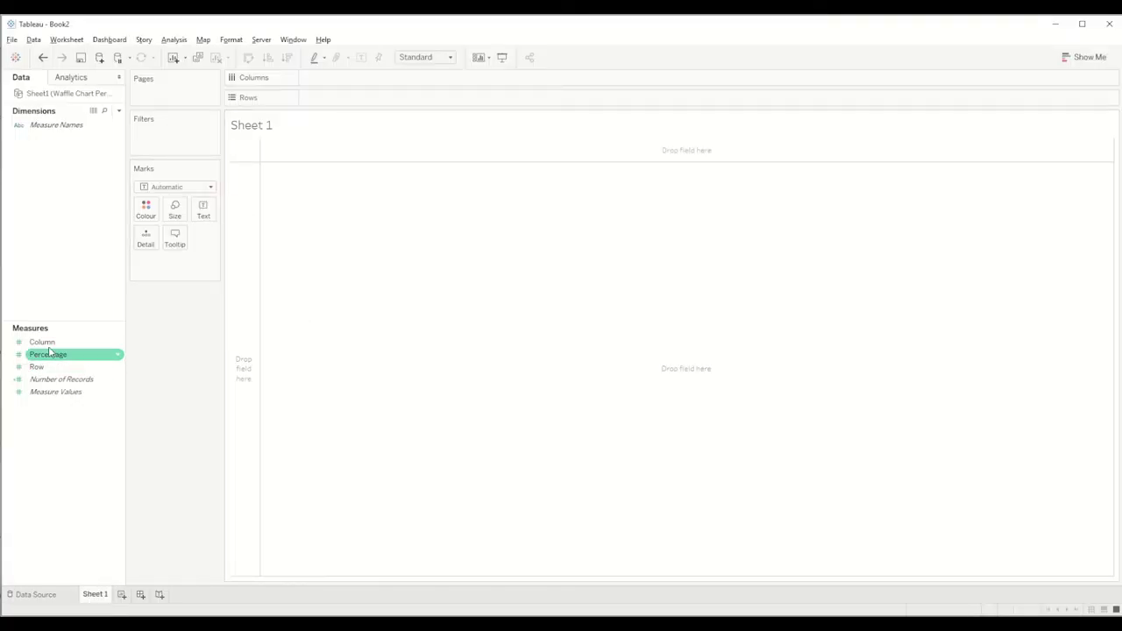
- Convert the Column and Row fields from measures to dimensions
{"action": "left_click", "coordinate": [42, 342]}
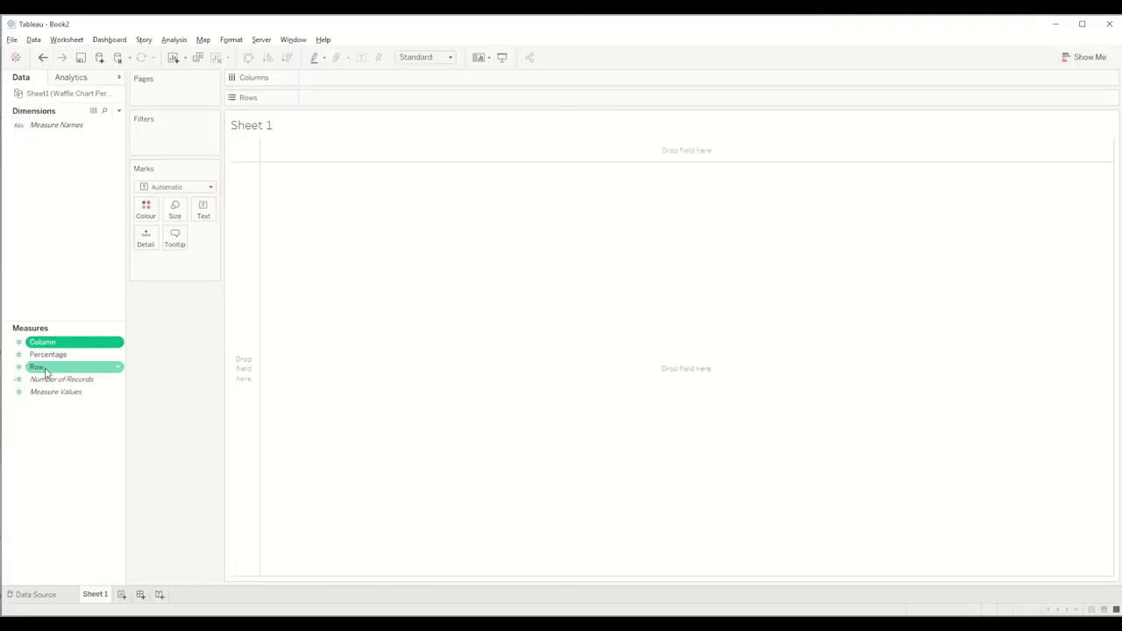
{"action": "left_click", "coordinate": [45, 371], "text": "ctrl"}
{"action": "right_click", "coordinate": [45, 371]}
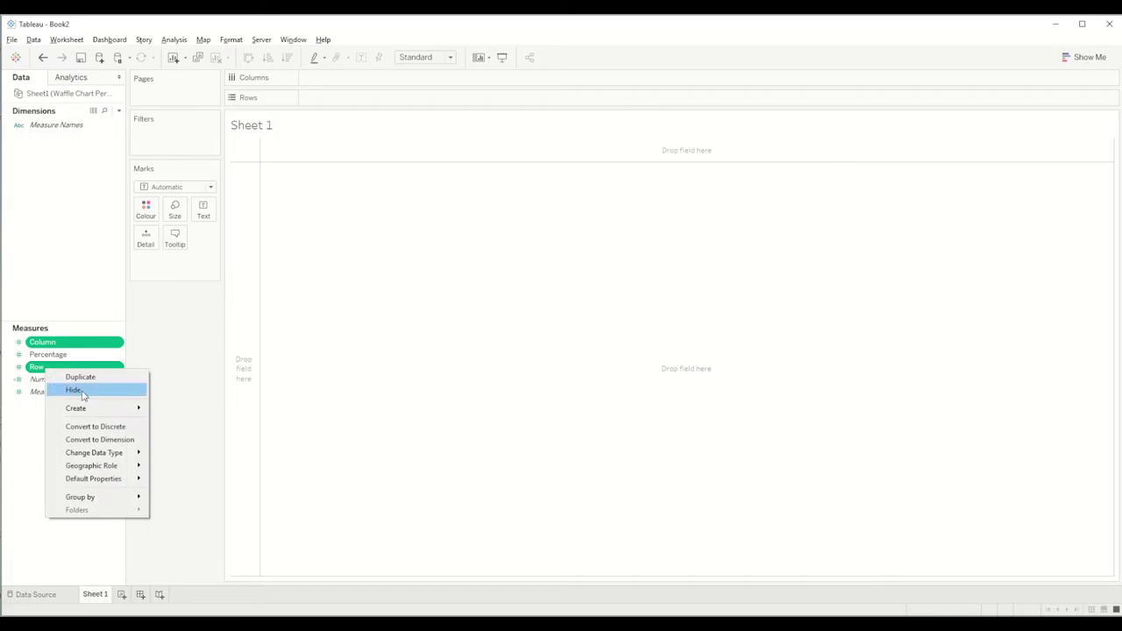
{"action": "left_click", "coordinate": [97, 441]}
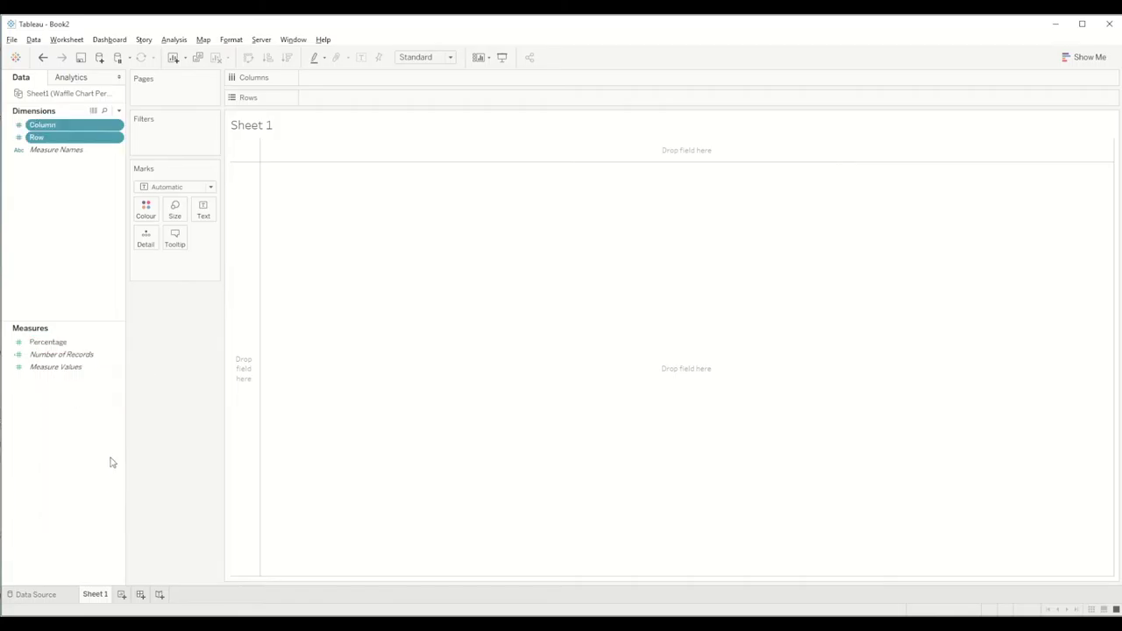
{"action": "left_click", "coordinate": [77, 195]}
- Put Column on Columns, Row on Rows, and Percentage on the Text label
{"action": "left_click_drag", "start_coordinate": [46, 130], "coordinate": [338, 83]}
{"action": "left_click_drag", "start_coordinate": [38, 138], "coordinate": [342, 97]}
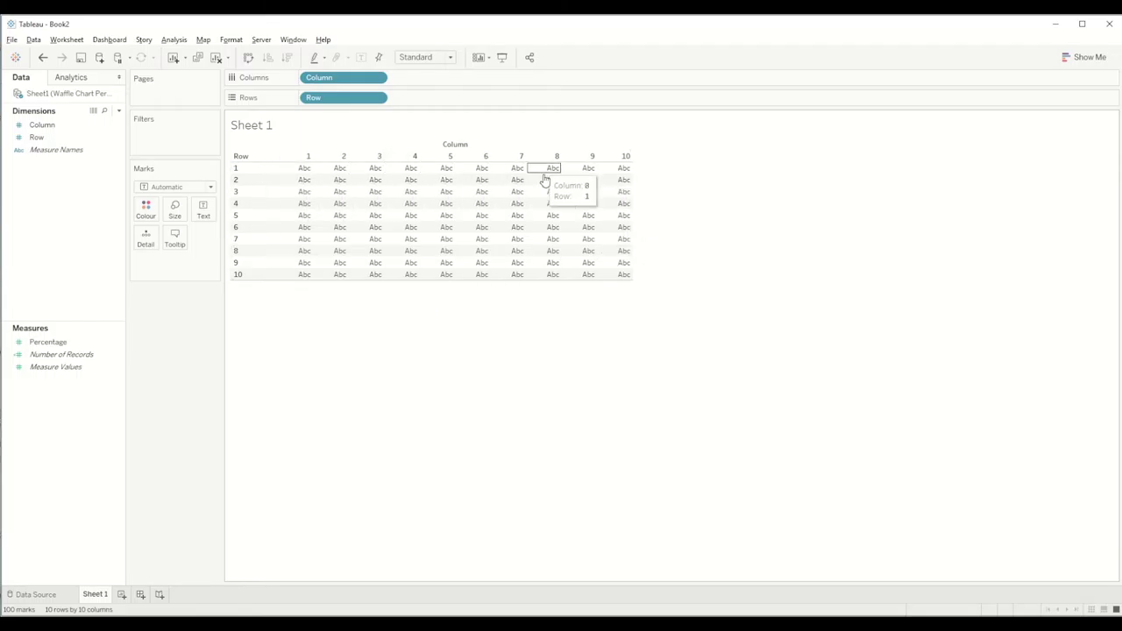
{"action": "left_click_drag", "start_coordinate": [105, 342], "coordinate": [206, 210]}
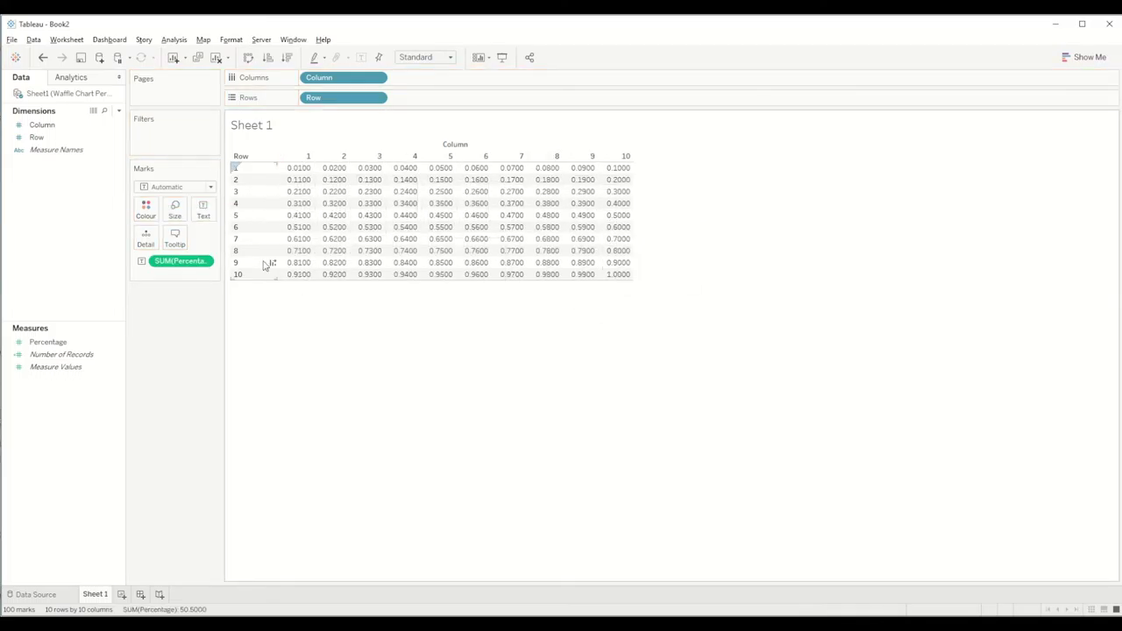
- Format the SUM(Percentage) labels as percentages with 0 decimal places
{"action": "left_click", "coordinate": [206, 262]}
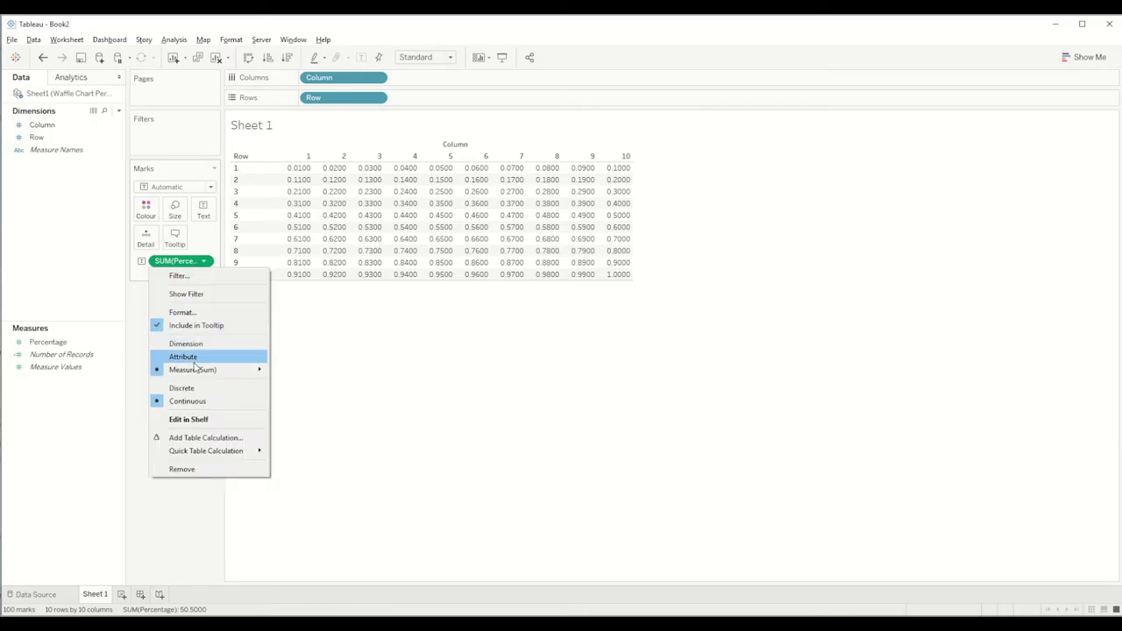
{"action": "left_click", "coordinate": [201, 312]}
{"action": "left_click", "coordinate": [111, 187]}
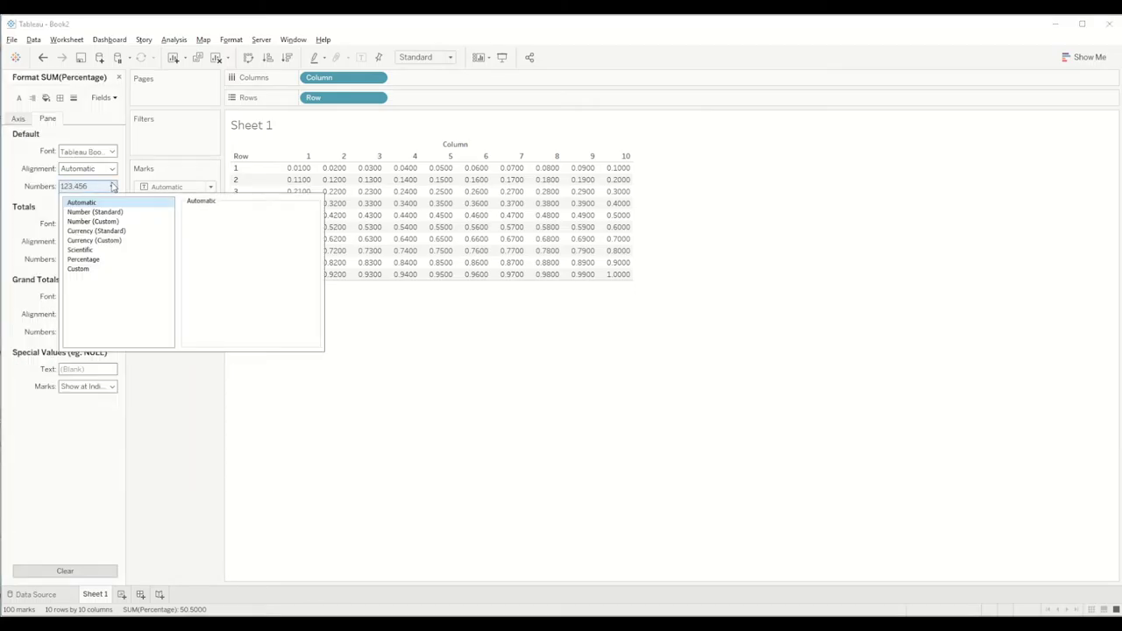
{"action": "left_click", "coordinate": [83, 259]}
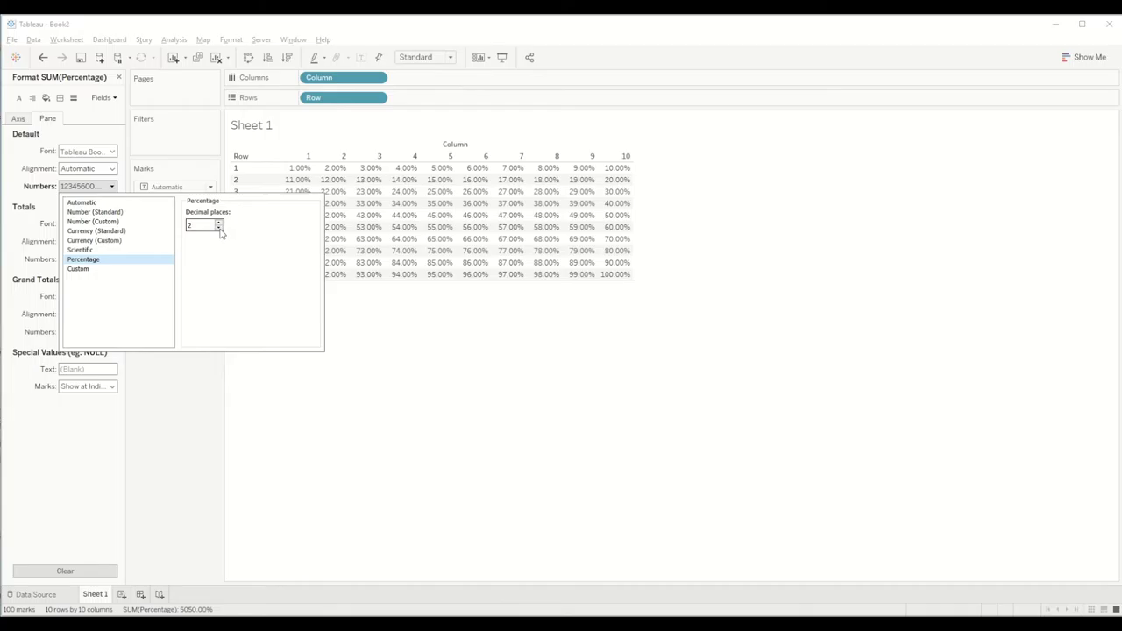
{"action": "left_click", "coordinate": [220, 228]}
{"action": "left_click", "coordinate": [220, 228]}
{"action": "left_click", "coordinate": [198, 445]}
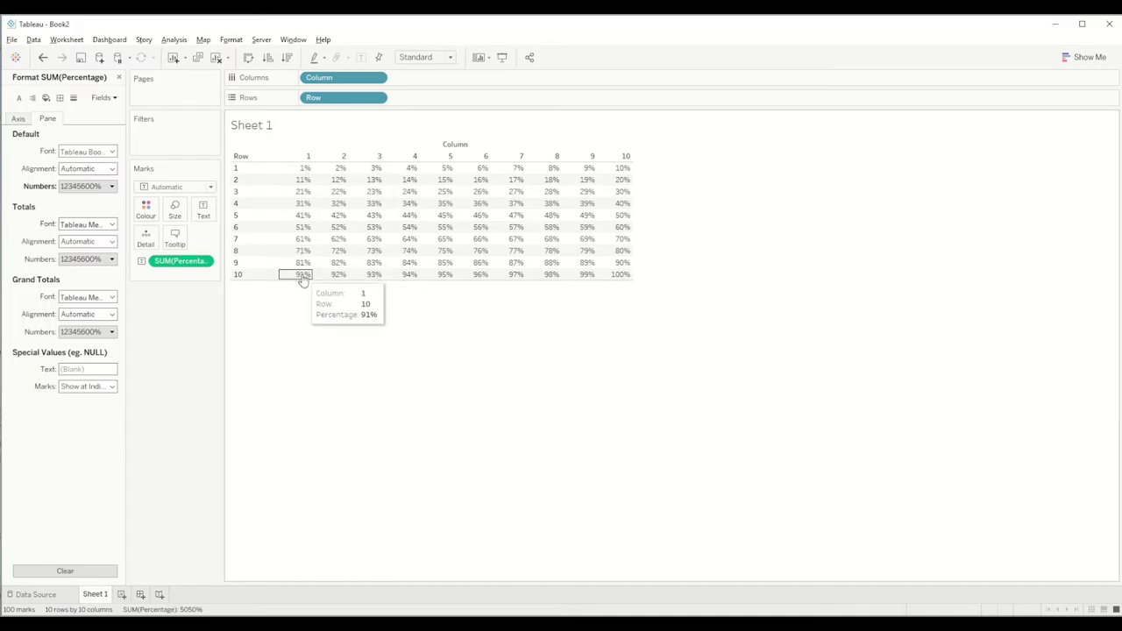
{"action": "left_click", "coordinate": [377, 99]}
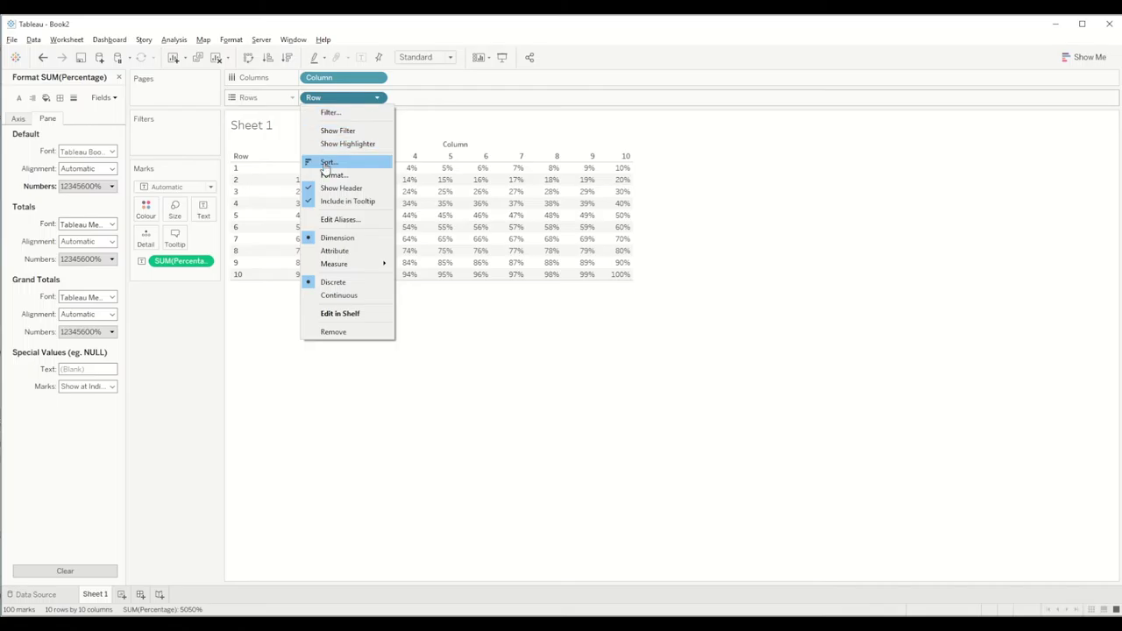
- Sort the Row field descending, putting row 10 on top, and close the Format pane
{"action": "left_click", "coordinate": [328, 174]}
{"action": "left_click", "coordinate": [306, 157]}
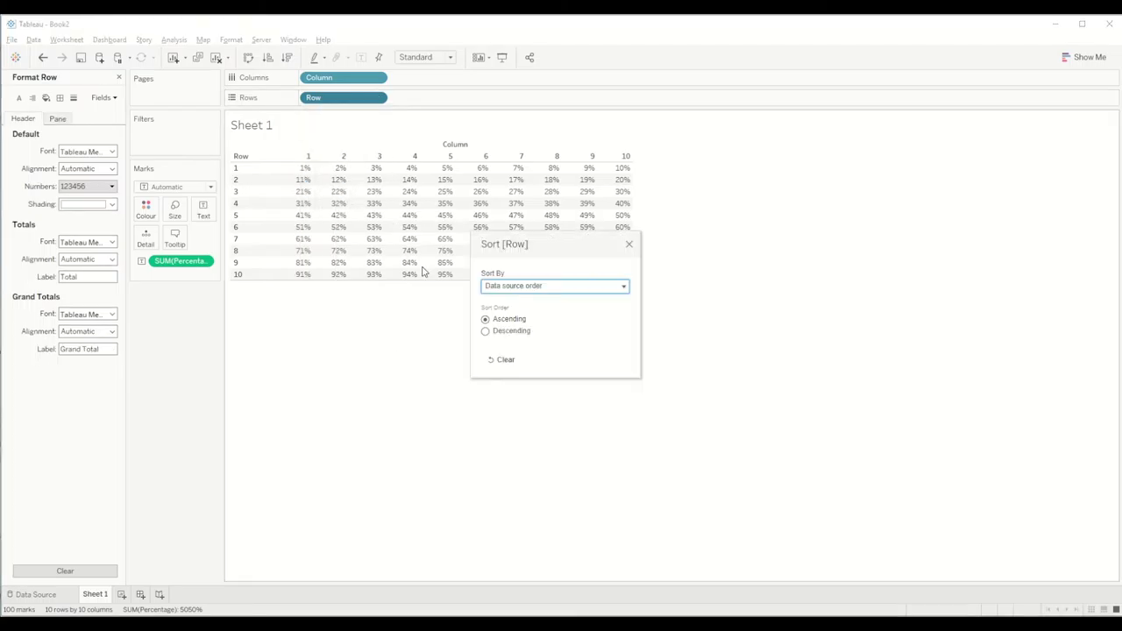
{"action": "left_click", "coordinate": [504, 333]}
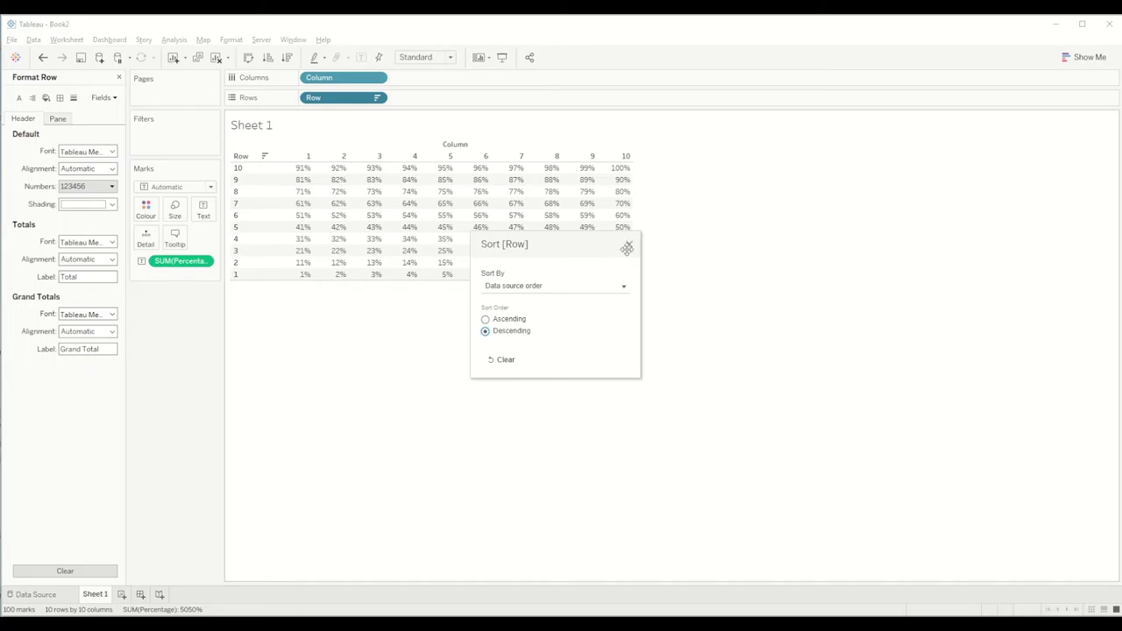
{"action": "left_click", "coordinate": [628, 246]}
{"action": "mouse_move", "coordinate": [305, 279]}
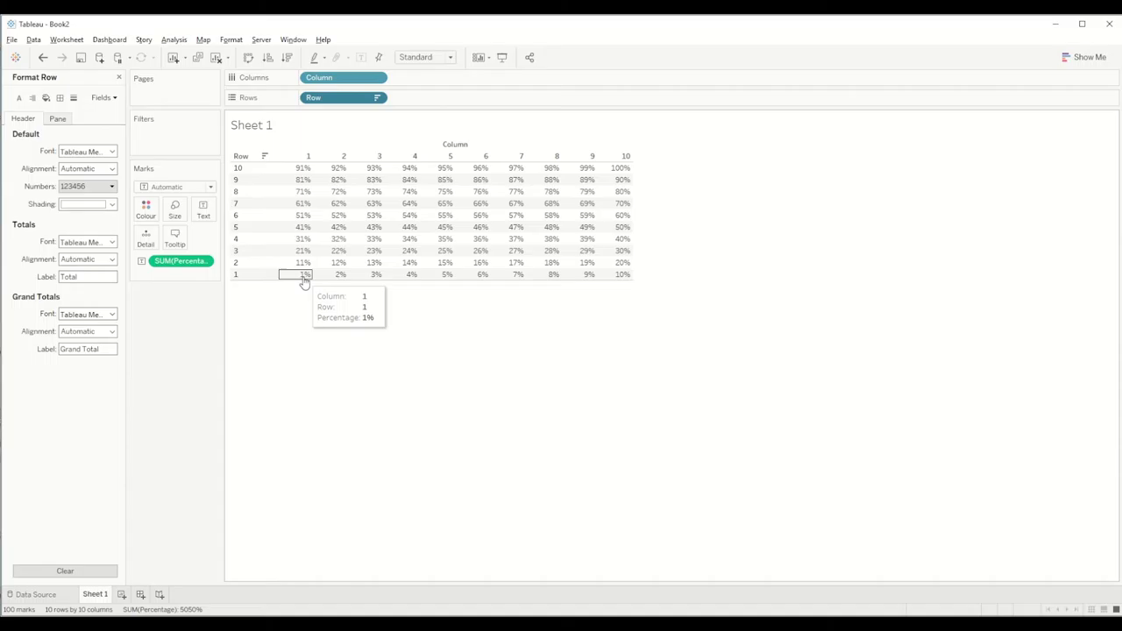
{"action": "left_click", "coordinate": [119, 77]}
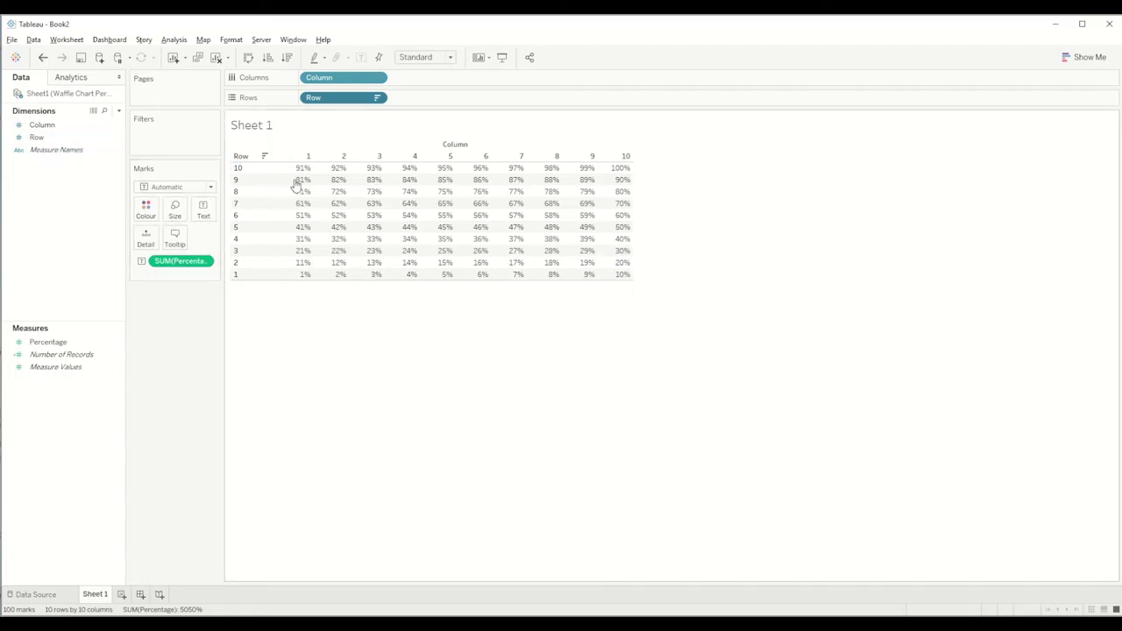
- Add the Sample - Superstore data and put its Profit Ratio on Colour
{"action": "left_click", "coordinate": [33, 40]}
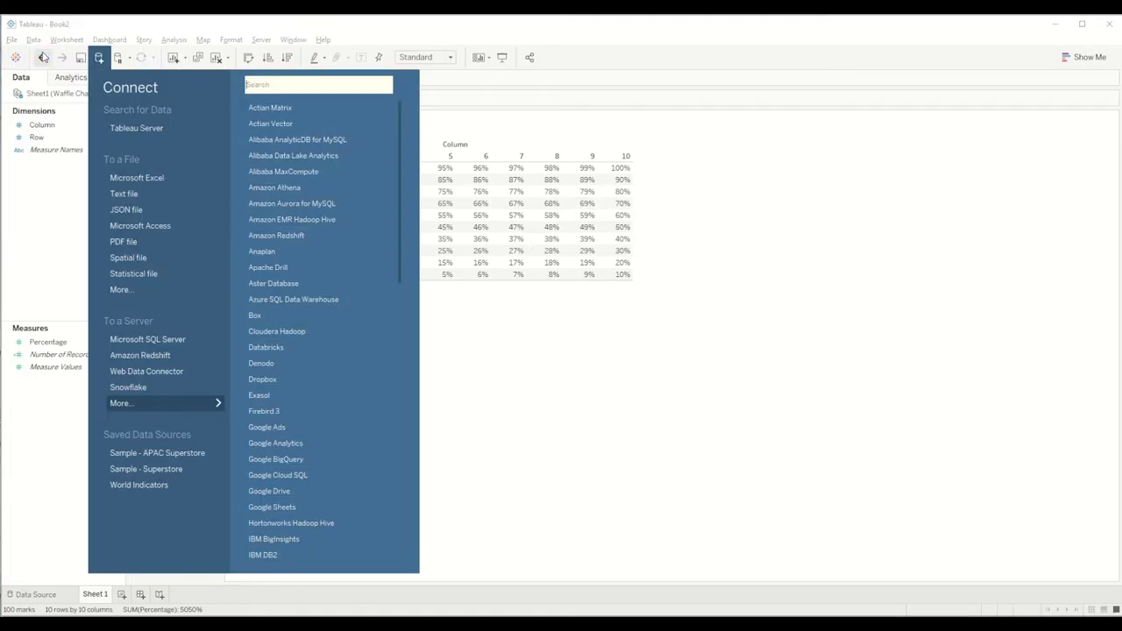
{"action": "left_click", "coordinate": [160, 469]}
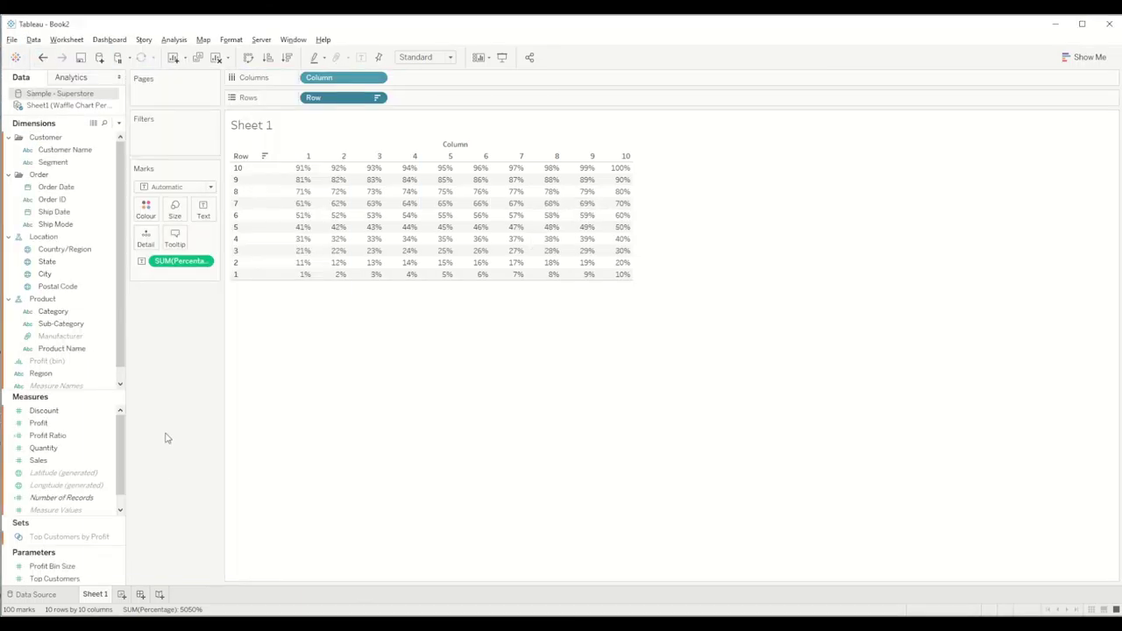
{"action": "left_click", "coordinate": [59, 436]}
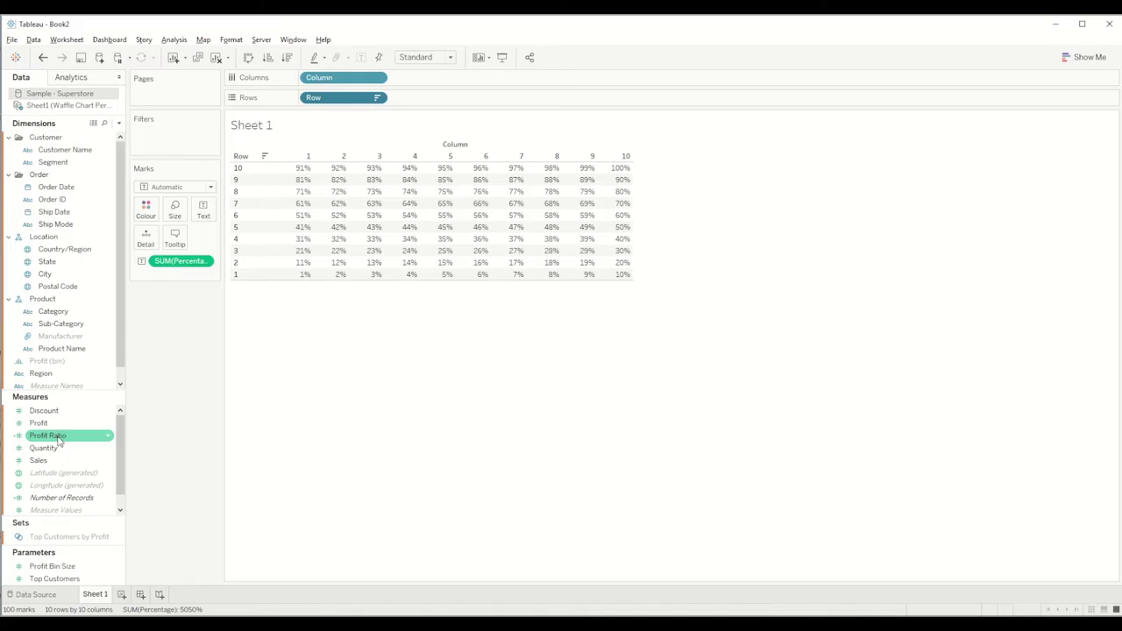
{"action": "left_click_drag", "start_coordinate": [60, 439], "coordinate": [146, 216]}
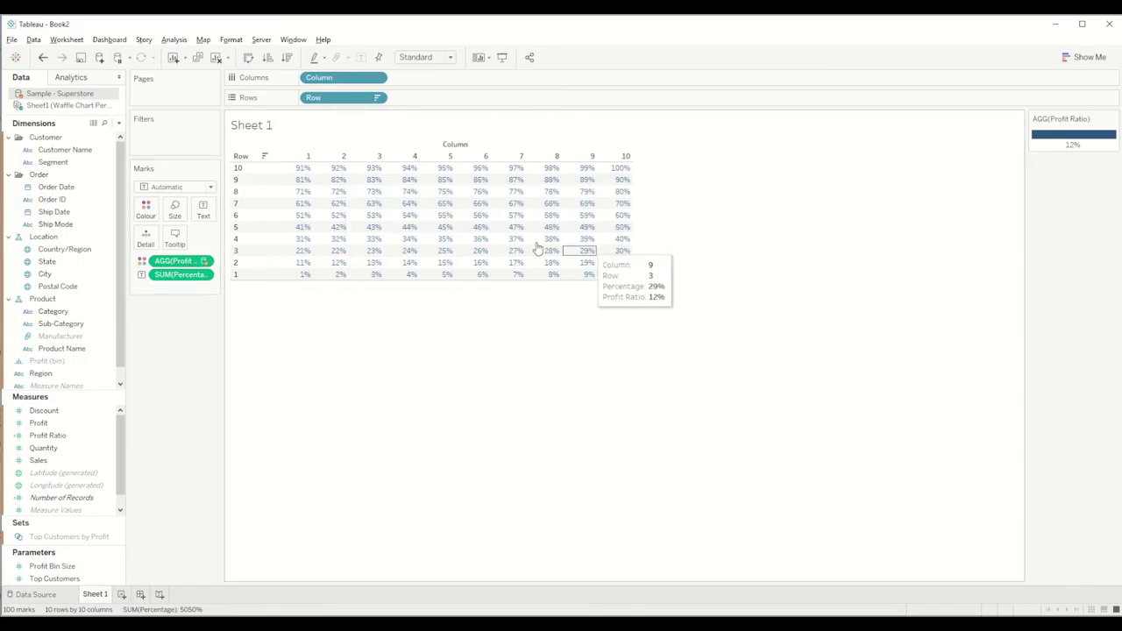
- Look over the Profit Ratio pill options and the Data menu without making changes
{"action": "left_click", "coordinate": [204, 262]}
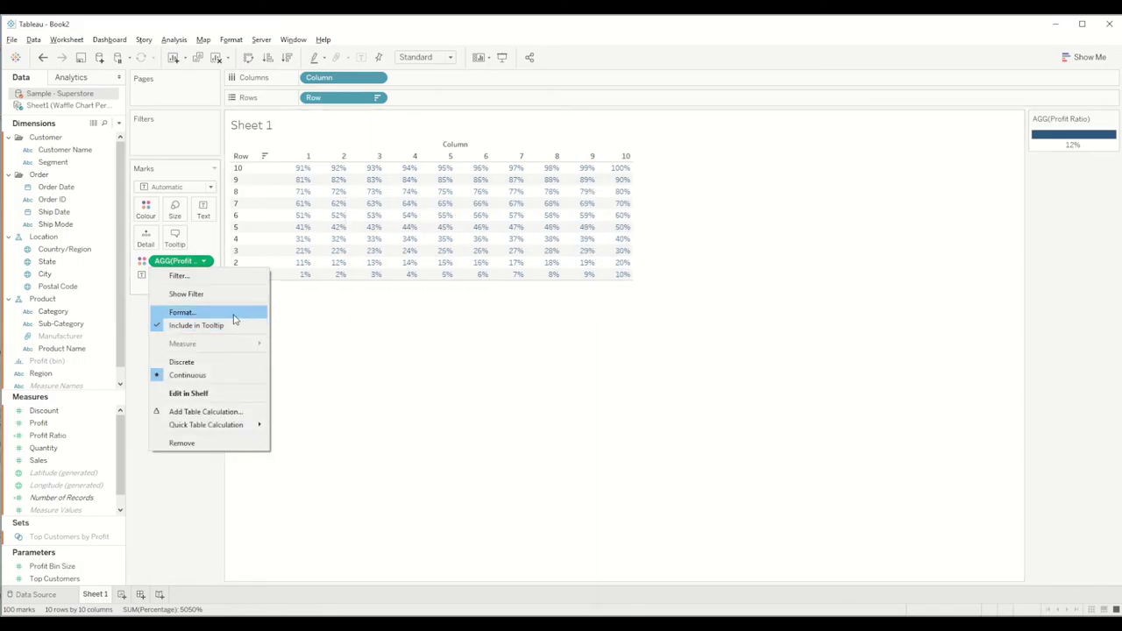
{"action": "left_click", "coordinate": [328, 343]}
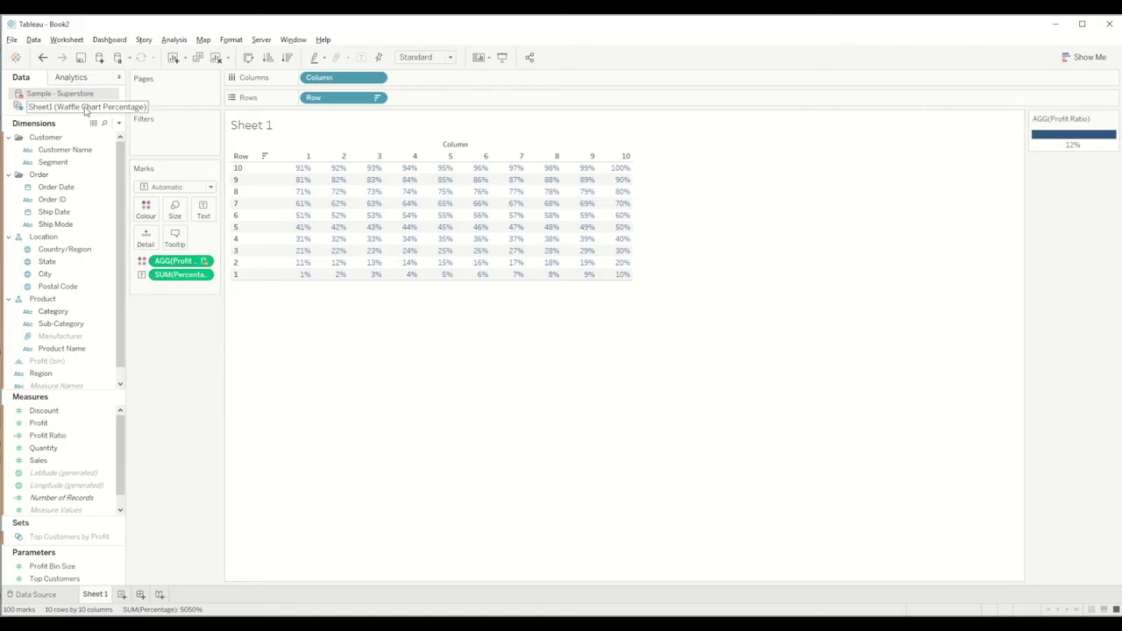
{"action": "left_click", "coordinate": [33, 40]}
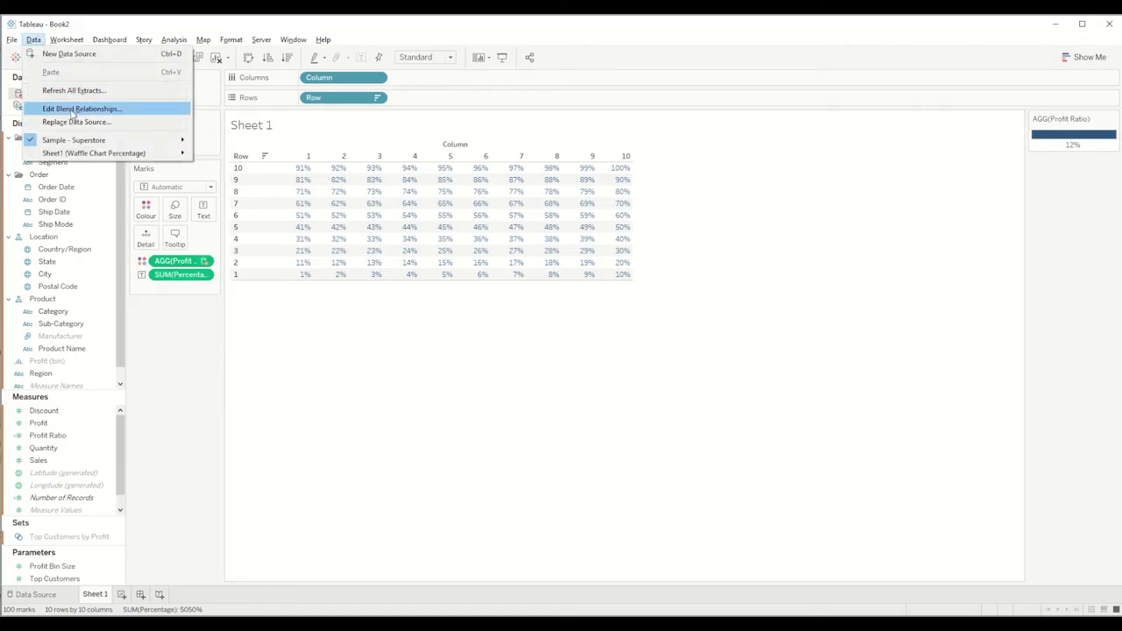
{"action": "left_click", "coordinate": [200, 357]}
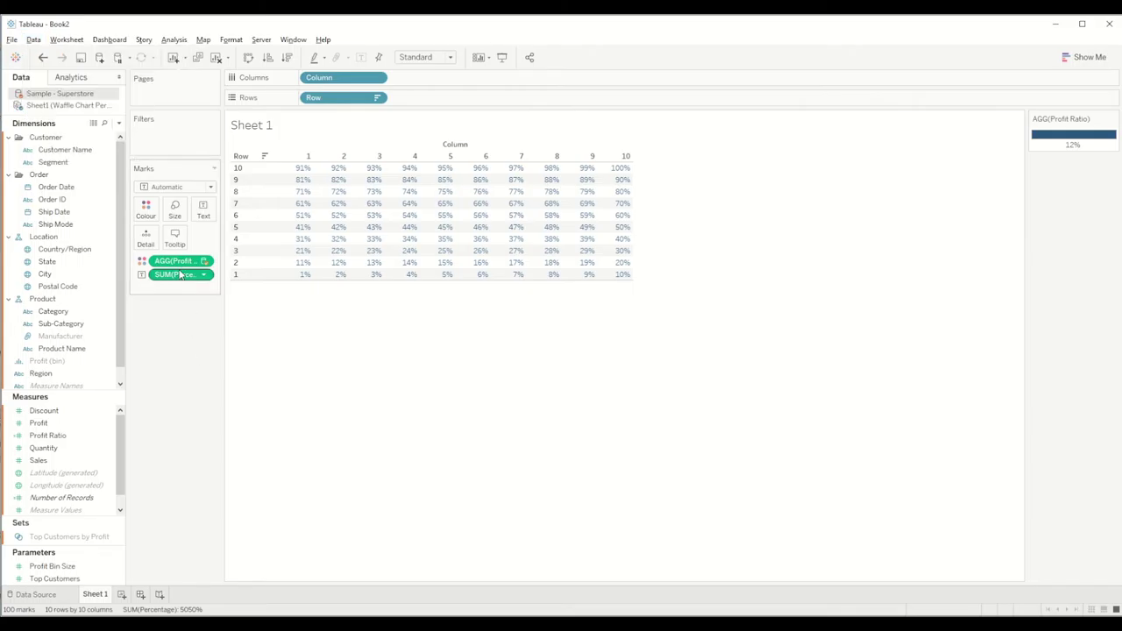
- Remove Profit Ratio and Percentage from the Marks card and select the waffle data source
{"action": "left_click_drag", "start_coordinate": [180, 261], "coordinate": [100, 268]}
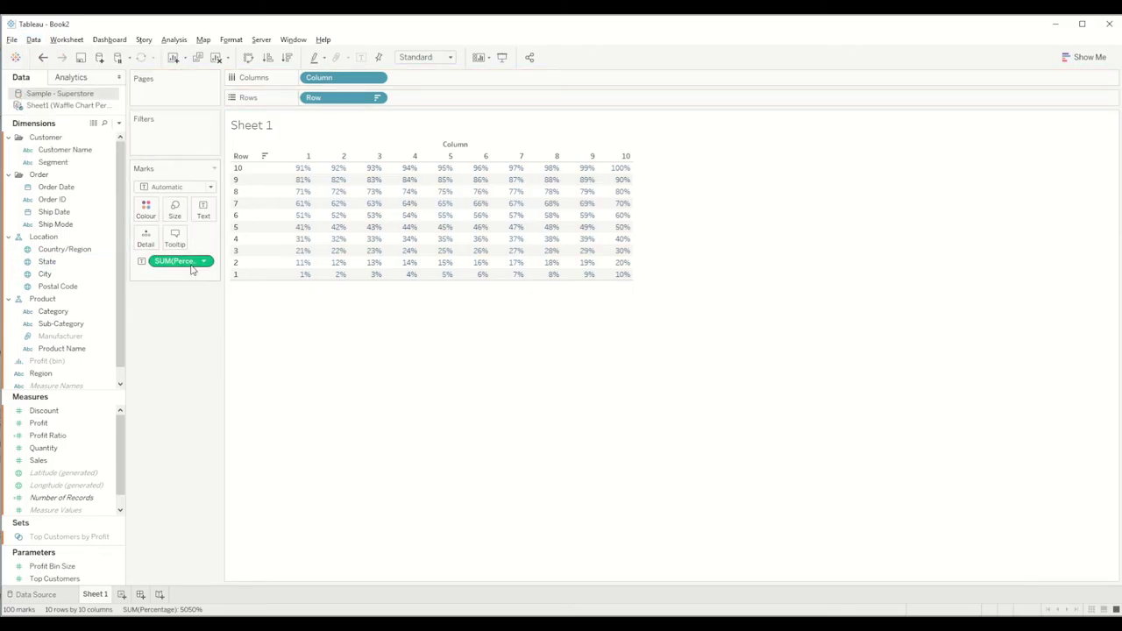
{"action": "left_click_drag", "start_coordinate": [180, 262], "coordinate": [73, 295]}
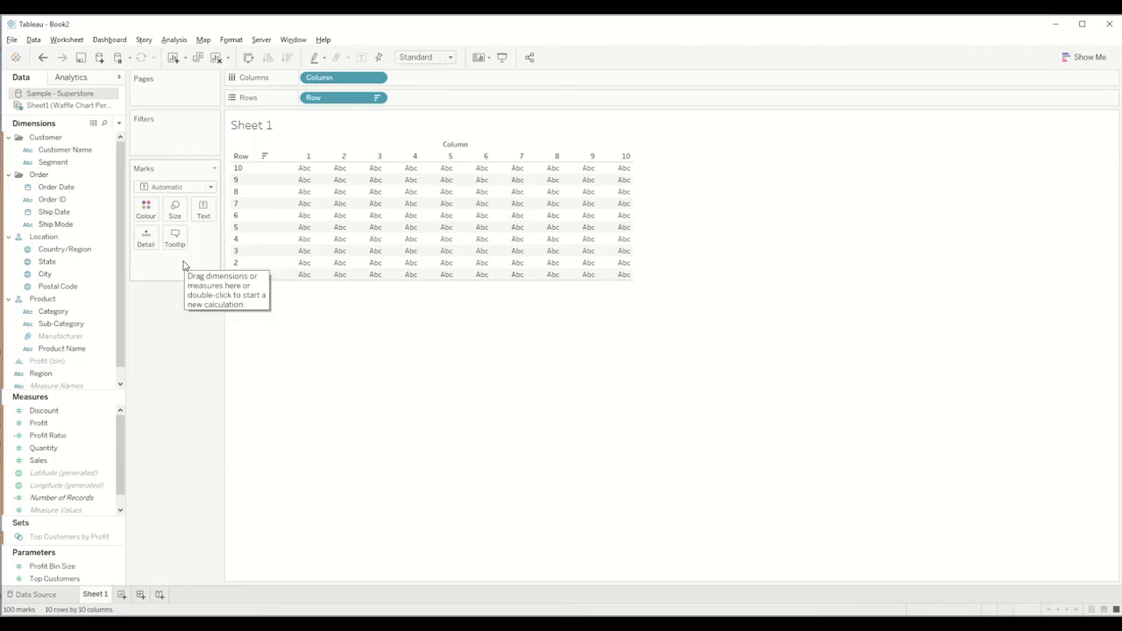
{"action": "left_click", "coordinate": [50, 106]}
{"action": "right_click", "coordinate": [51, 107]}
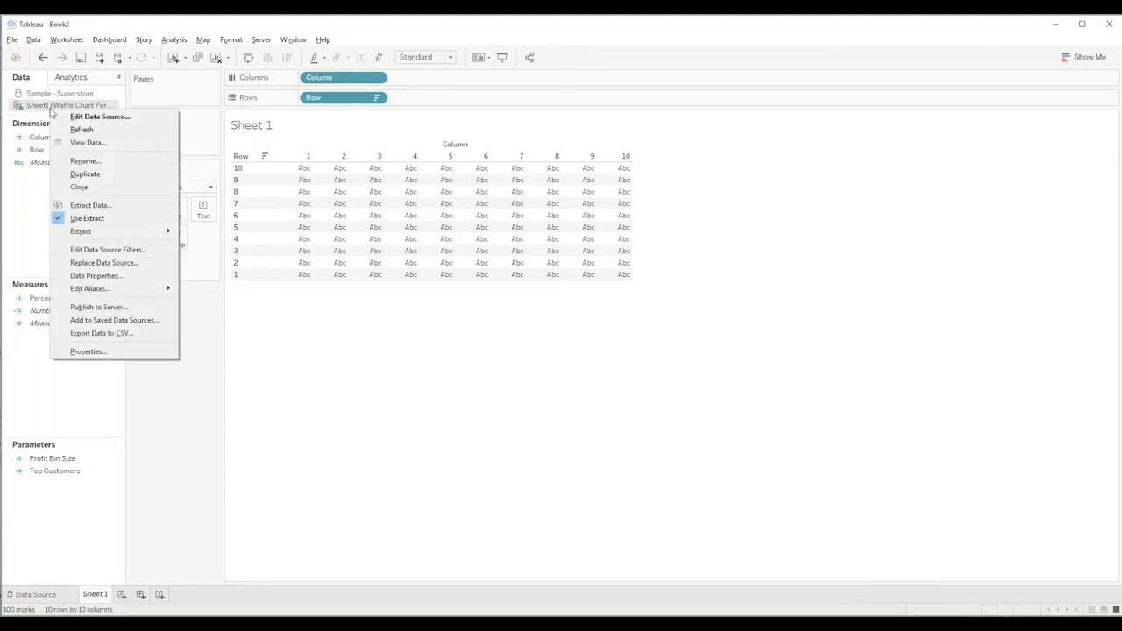
{"action": "key", "text": "Escape"}
- Create a calculated field 'Colour box' as [Profit Ratio] >= SUM([Percentage])
{"action": "left_click", "coordinate": [118, 123]}
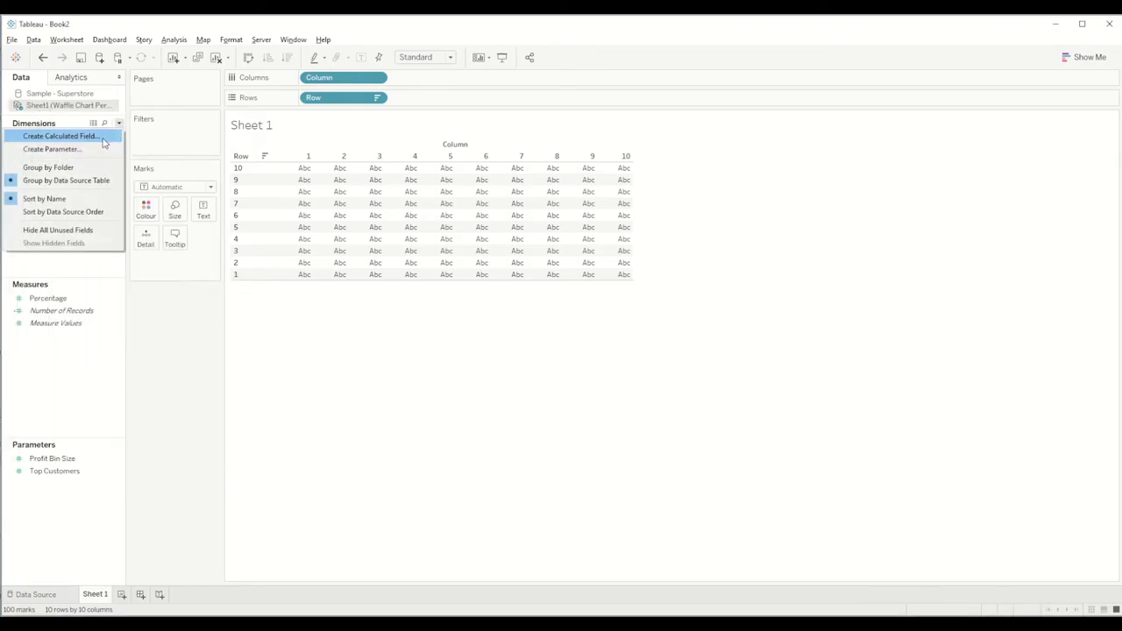
{"action": "left_click", "coordinate": [103, 138]}
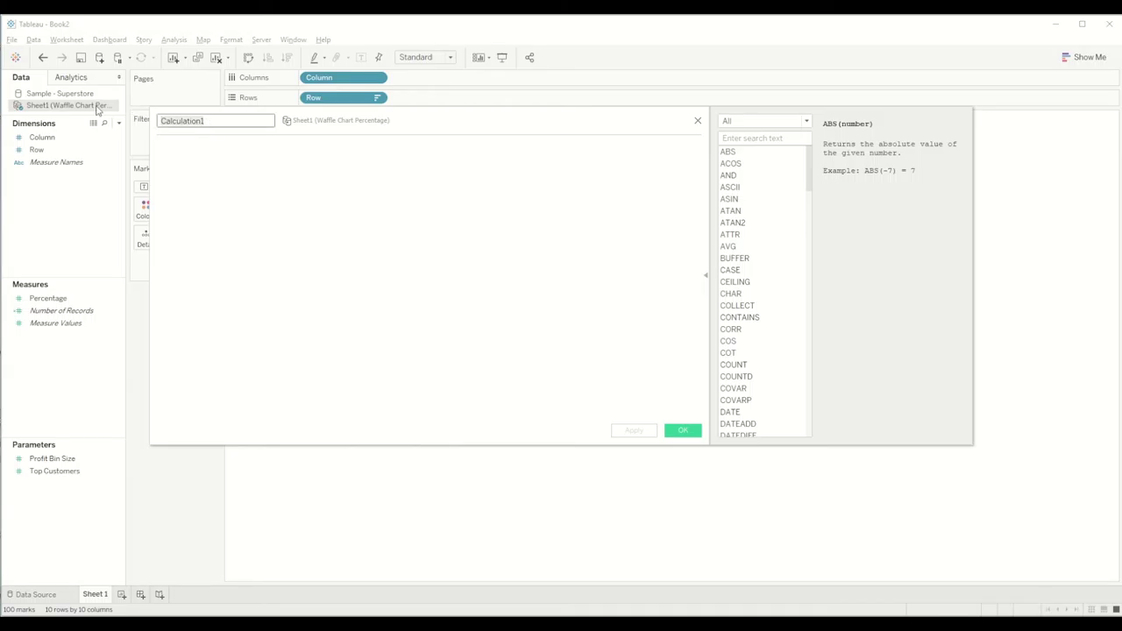
{"action": "type", "text": "Colour box"}
{"action": "left_click", "coordinate": [221, 157]}
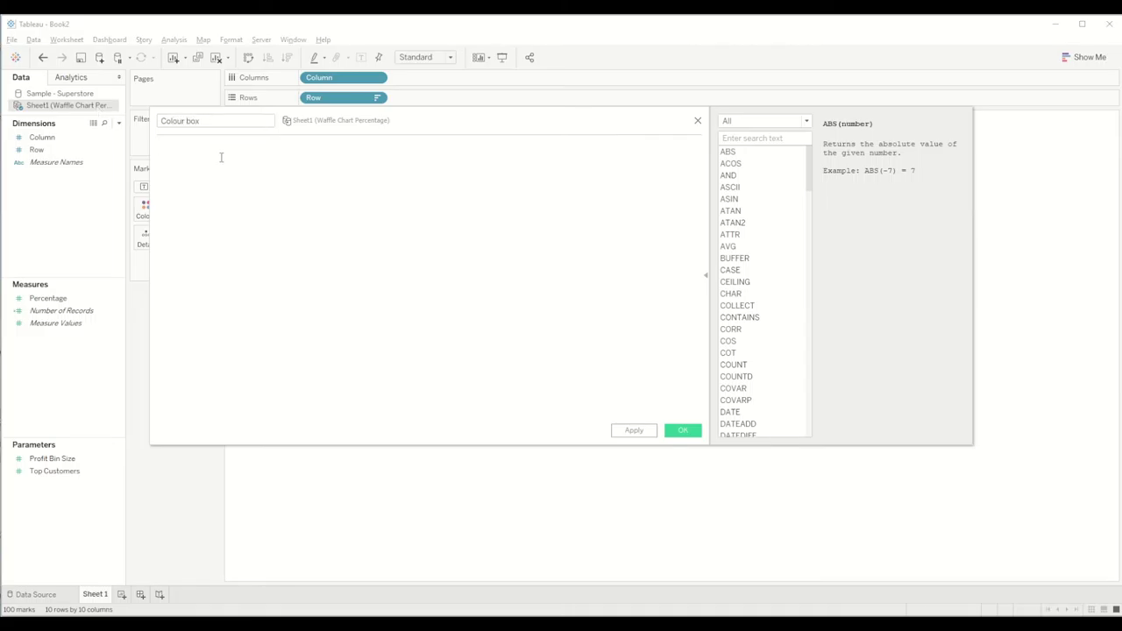
{"action": "type", "text": "per"}
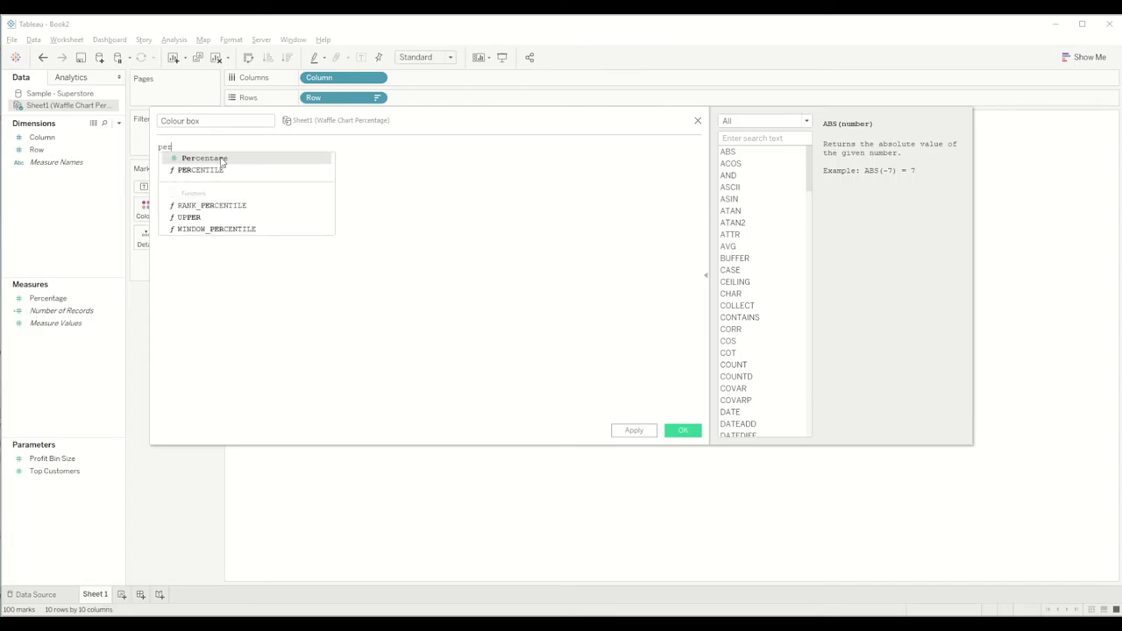
{"action": "key", "text": "BackSpace"}
{"action": "key", "text": "BackSpace"}
{"action": "key", "text": "BackSpace"}
{"action": "type", "text": "pro"}
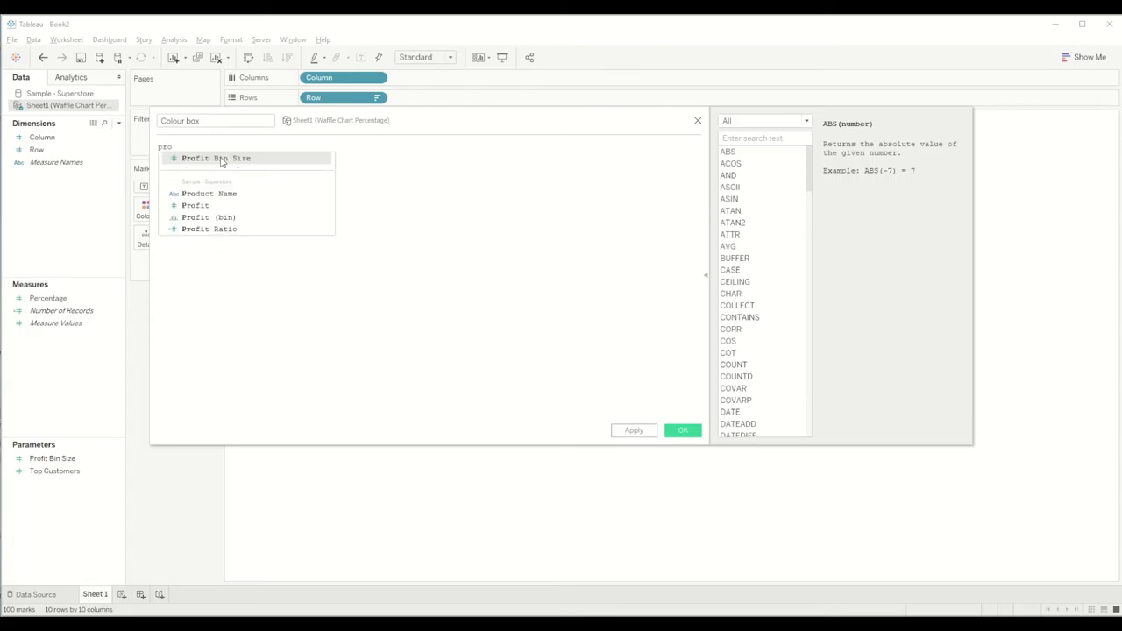
{"action": "key", "text": "Down"}
{"action": "key", "text": "Down"}
{"action": "key", "text": "Down"}
{"action": "key", "text": "Down"}
{"action": "key", "text": "Return"}
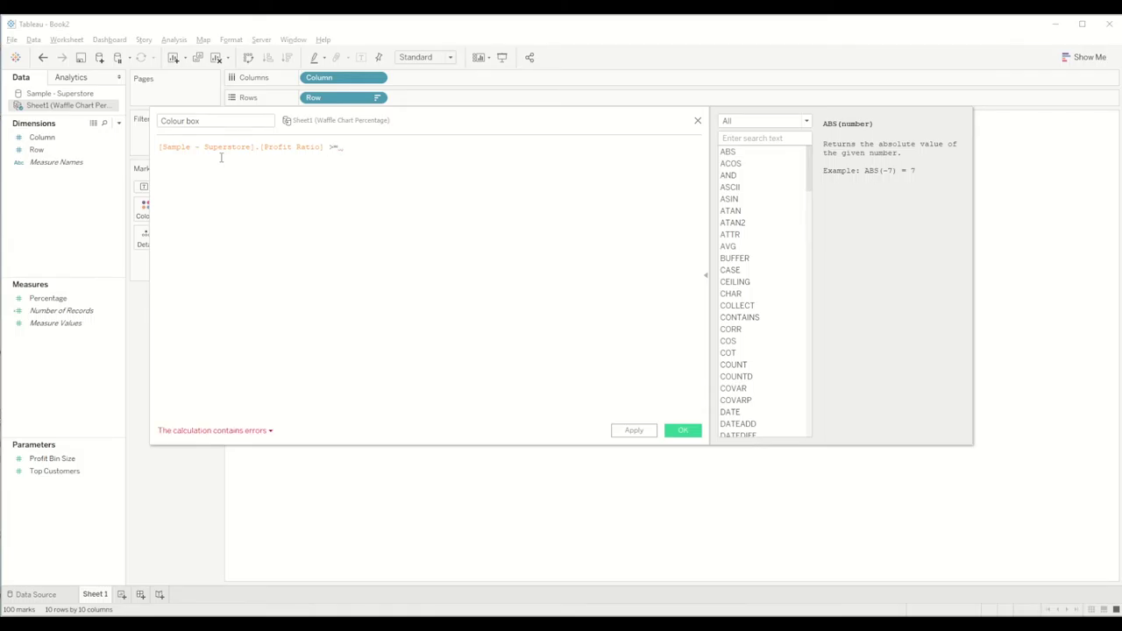
{"action": "type", "text": "per"}
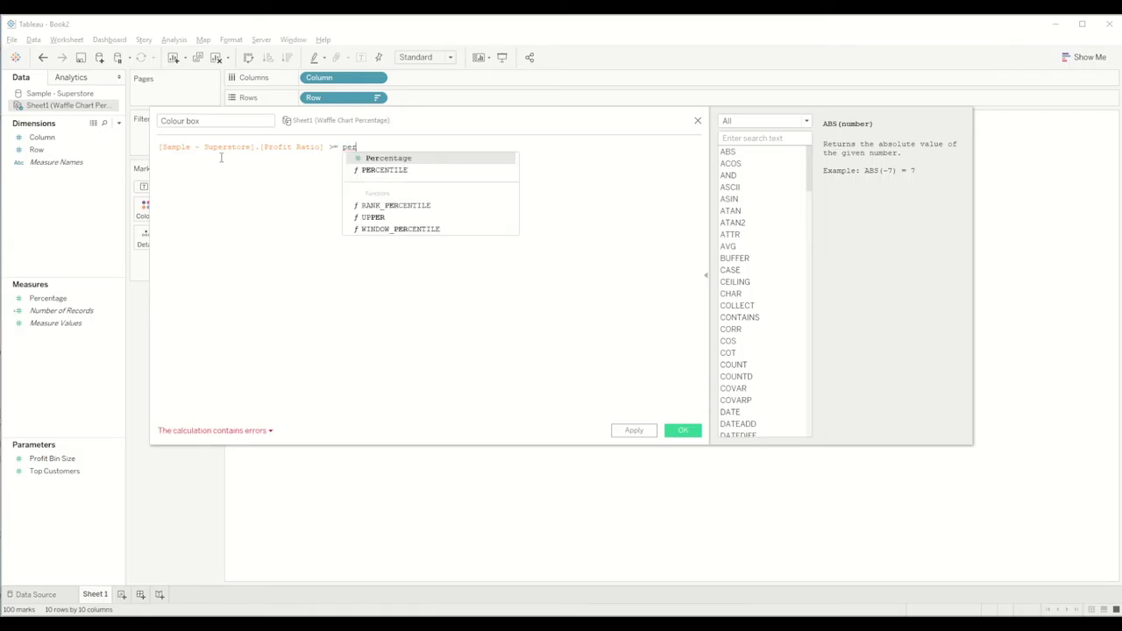
{"action": "key", "text": "Return"}
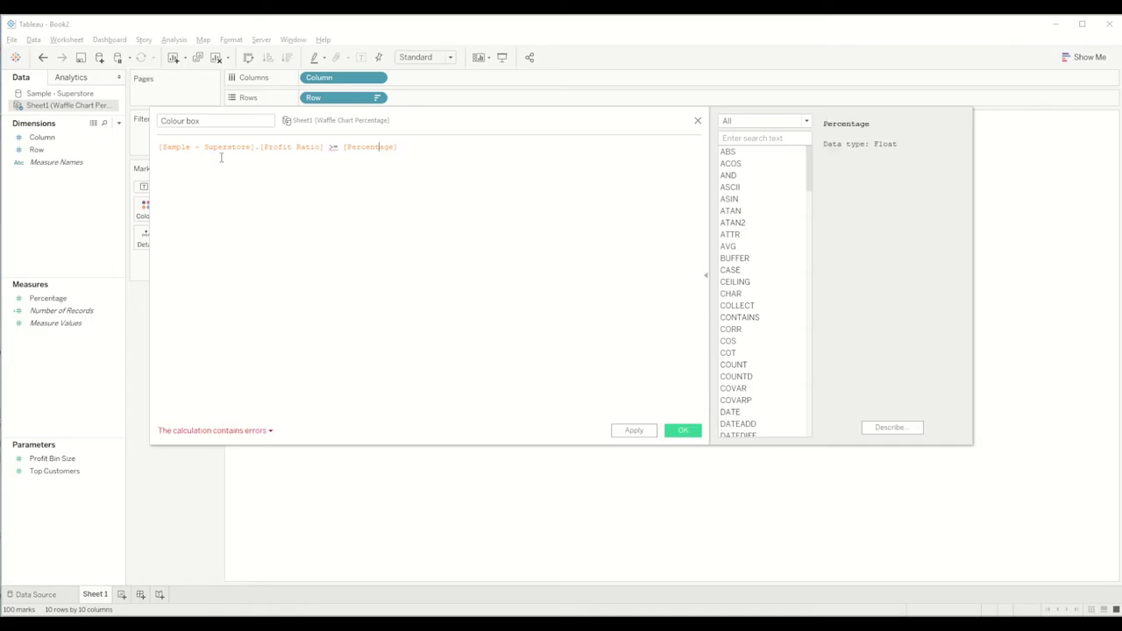
{"action": "type", "text": "sum("}
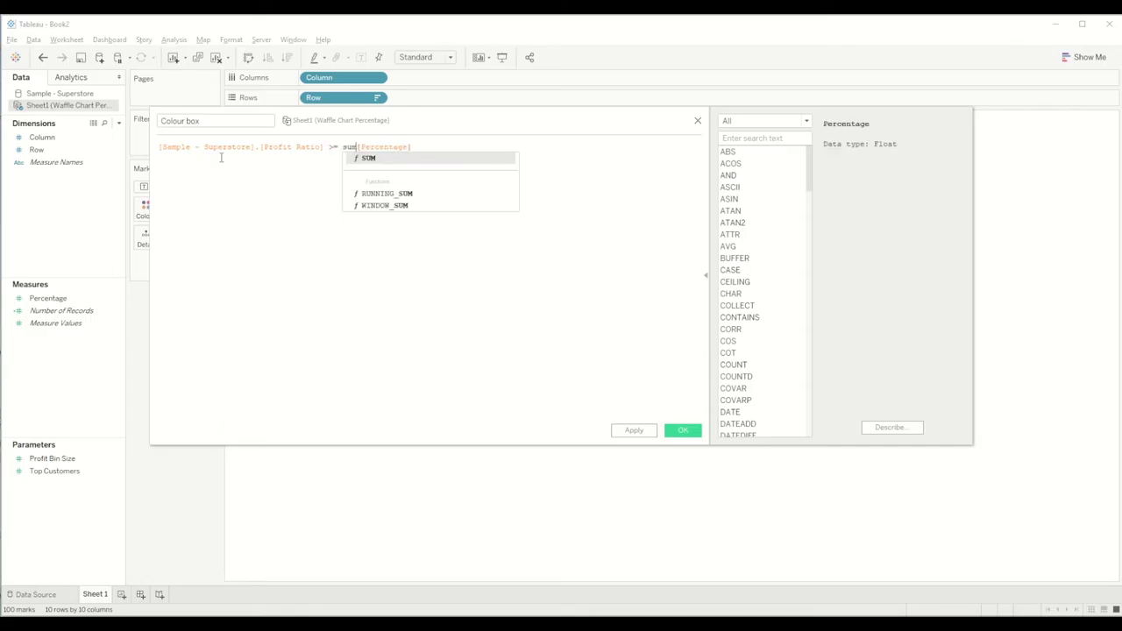
{"action": "type", "text": ")"}
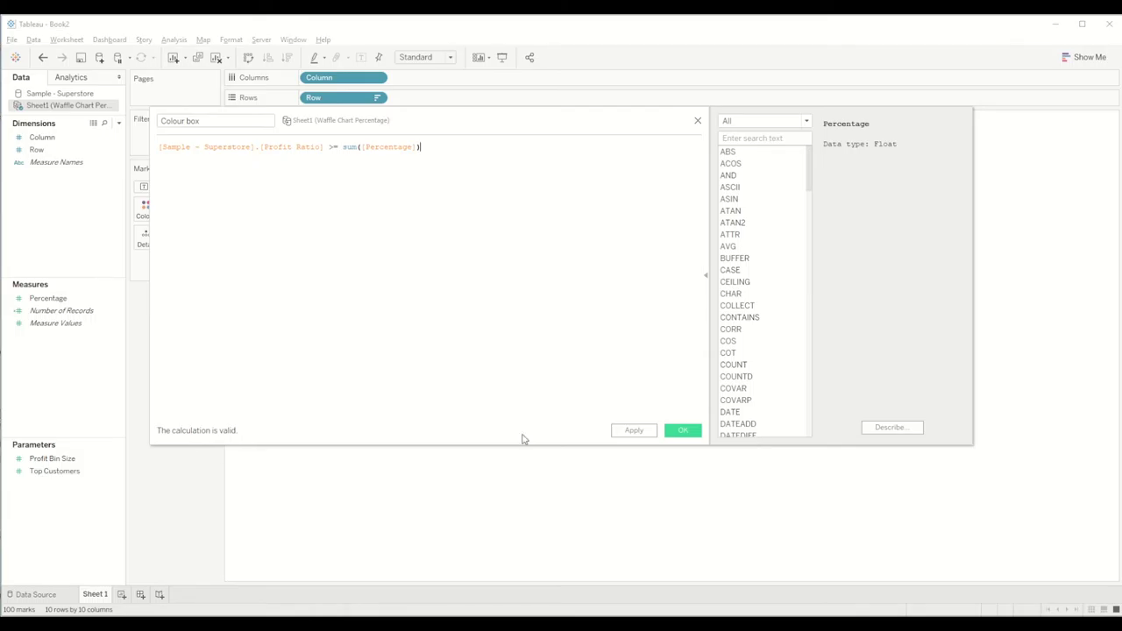
{"action": "left_click", "coordinate": [685, 434]}
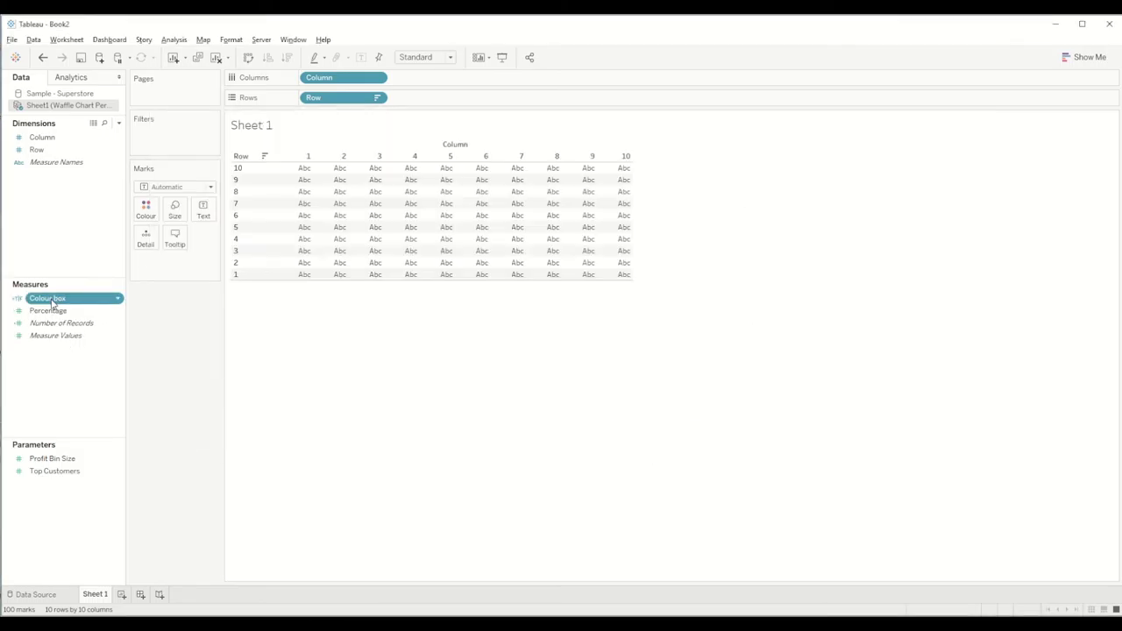
- Colour the cells by Colour box and add a constant 1 on Columns, aggregated as AVG(1)
{"action": "left_click_drag", "start_coordinate": [52, 303], "coordinate": [145, 210]}
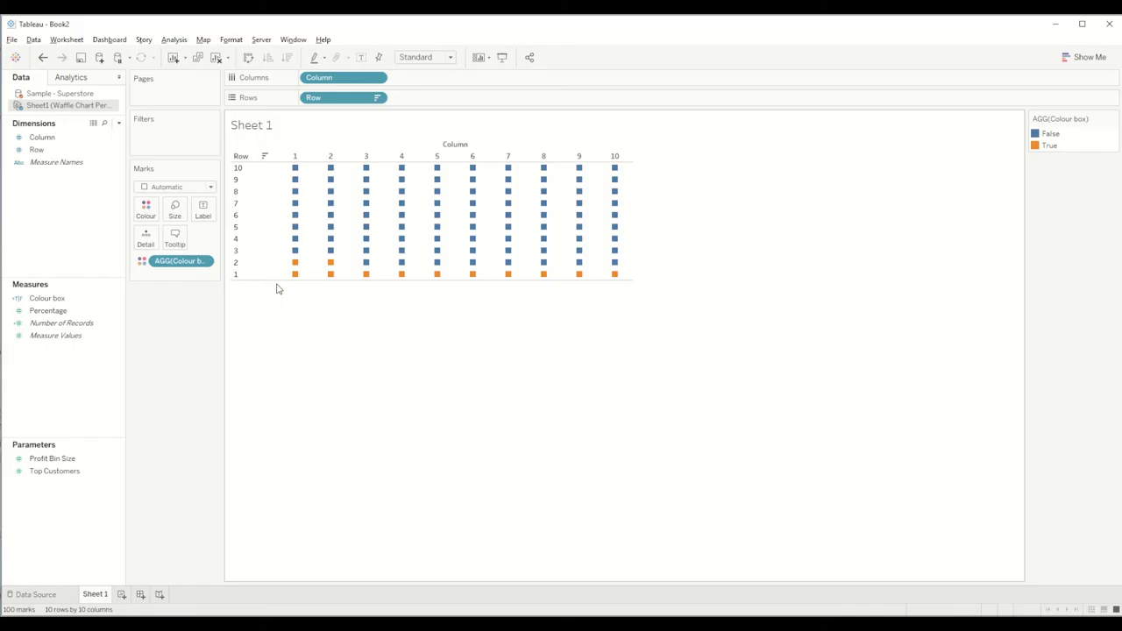
{"action": "mouse_move", "coordinate": [298, 273]}
{"action": "double_click", "coordinate": [440, 78]}
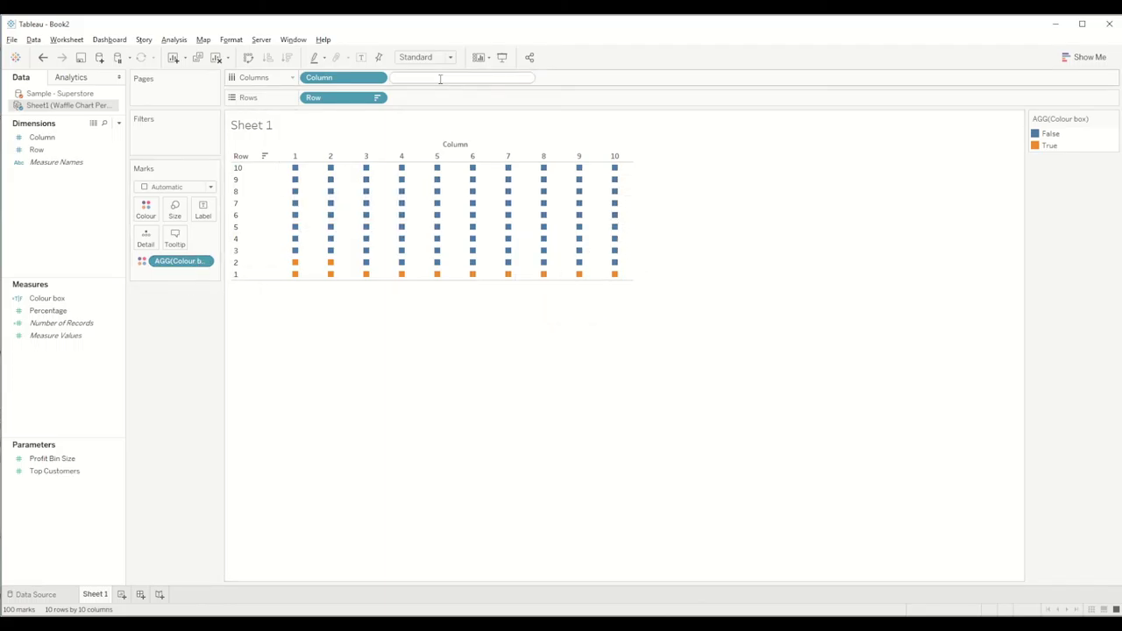
{"action": "type", "text": "1"}
{"action": "key", "text": "Return"}
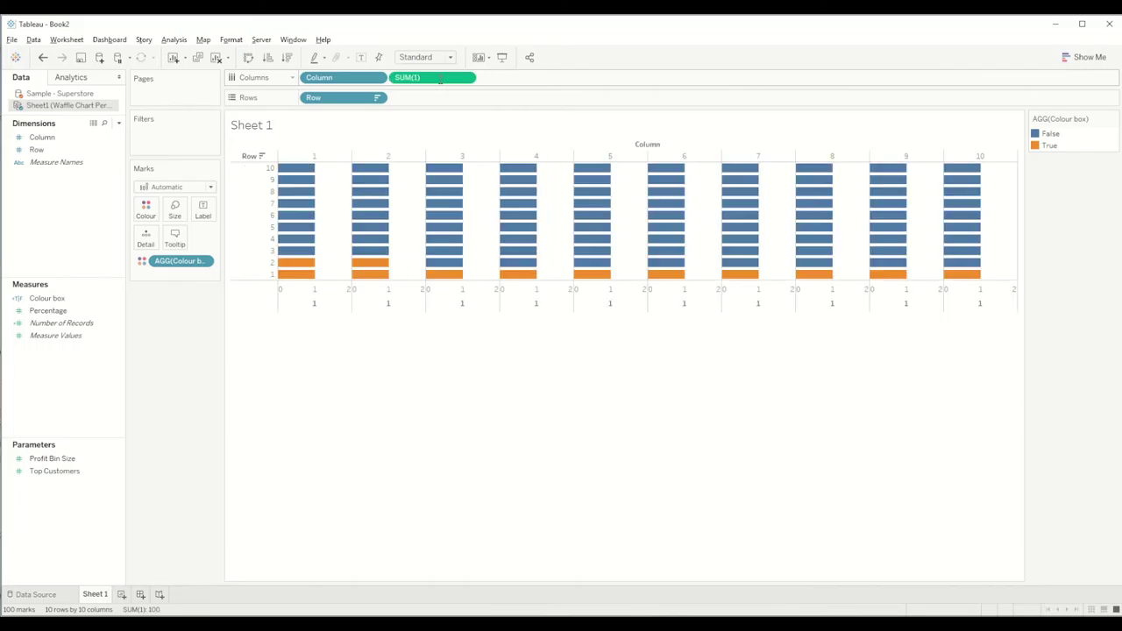
{"action": "left_click", "coordinate": [466, 78]}
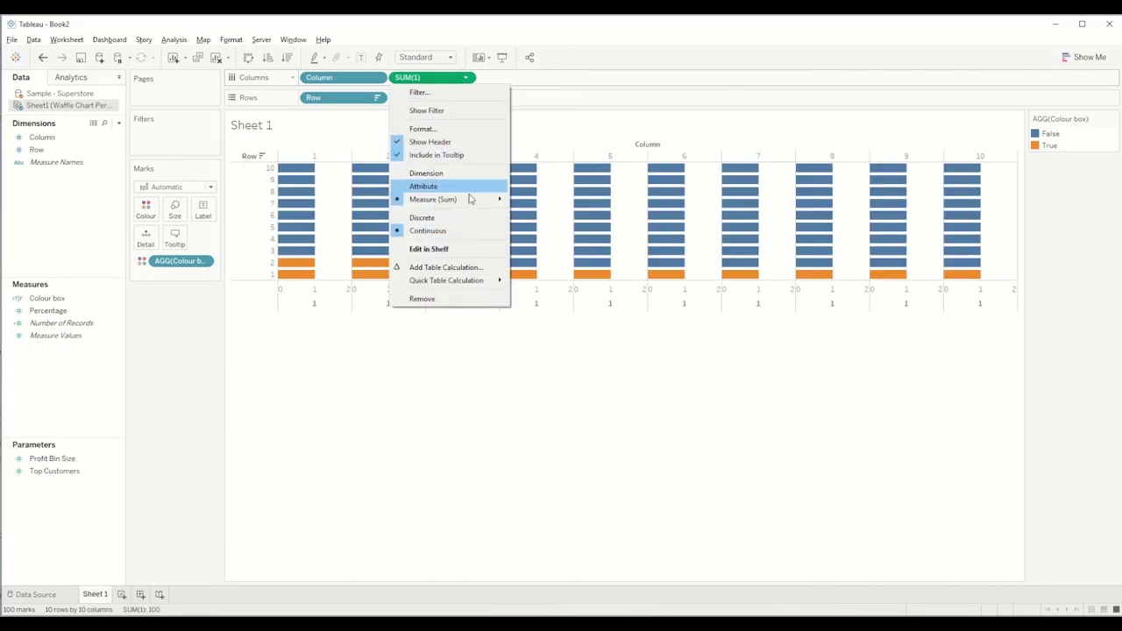
{"action": "mouse_move", "coordinate": [480, 201]}
{"action": "left_click", "coordinate": [538, 214]}
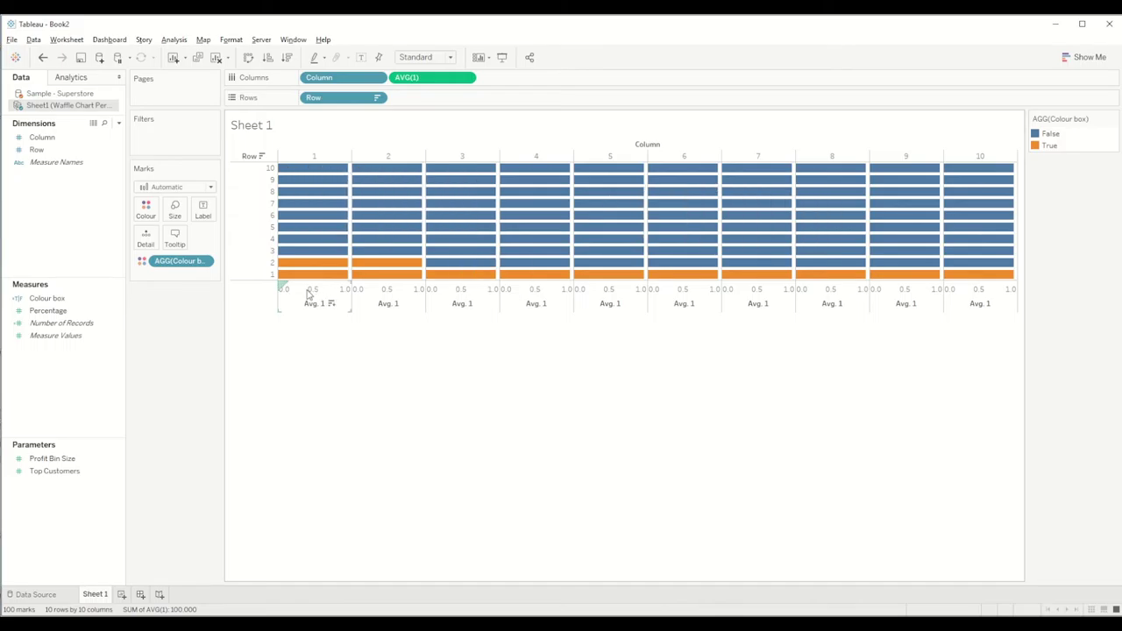
- Set the Avg. 1 axis to a fixed range from 0 to 1
{"action": "double_click", "coordinate": [309, 294]}
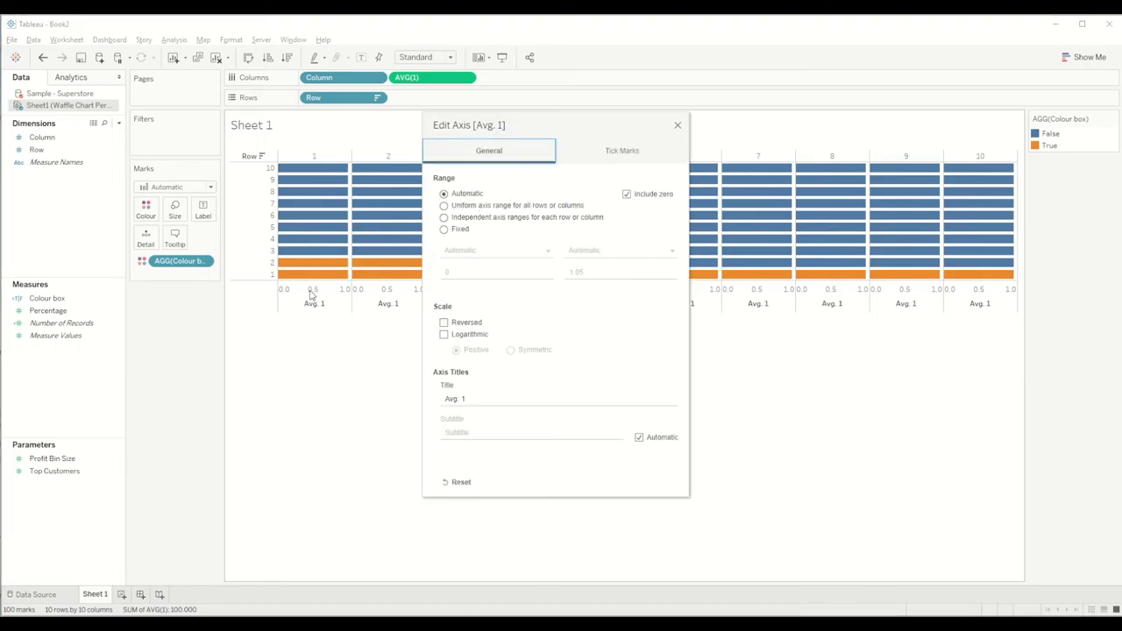
{"action": "left_click", "coordinate": [444, 230]}
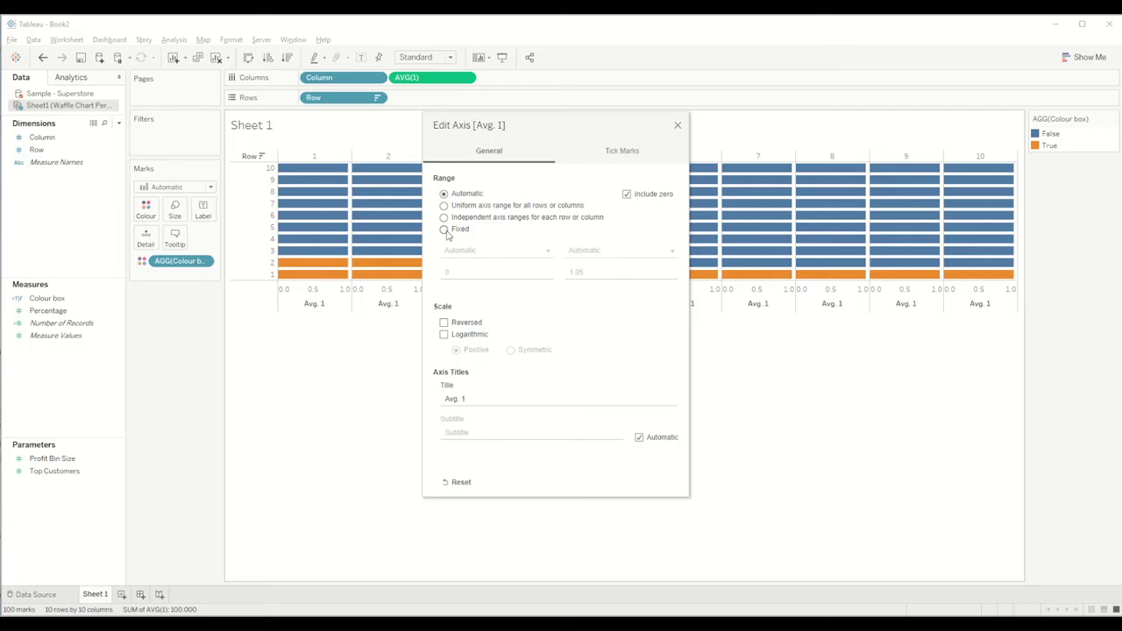
{"action": "left_click", "coordinate": [592, 274]}
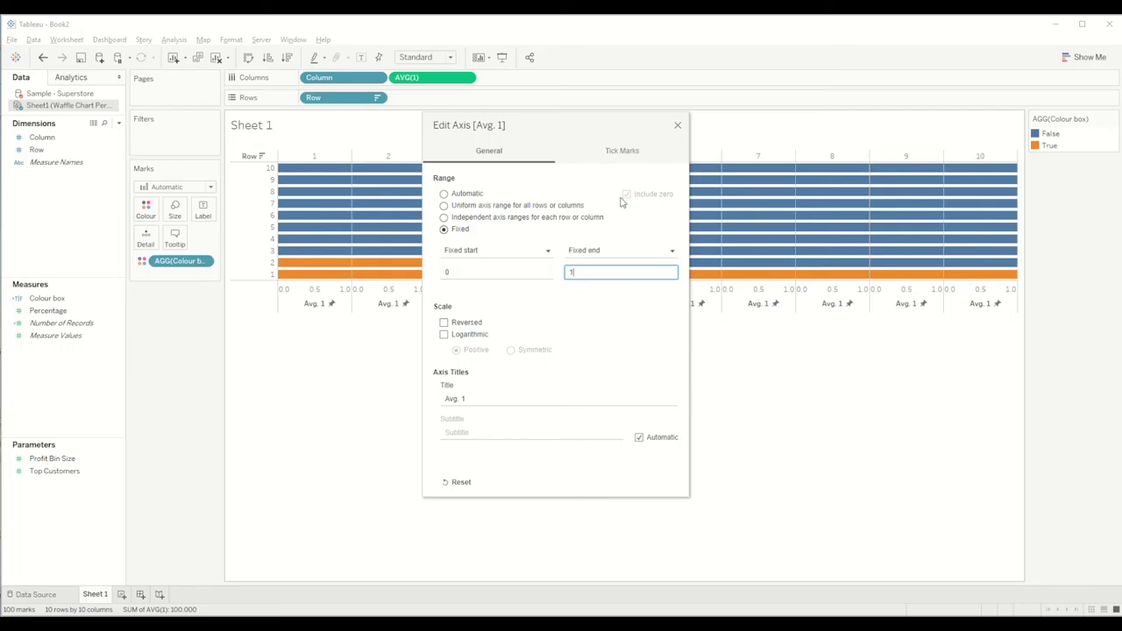
{"action": "left_click", "coordinate": [677, 125]}
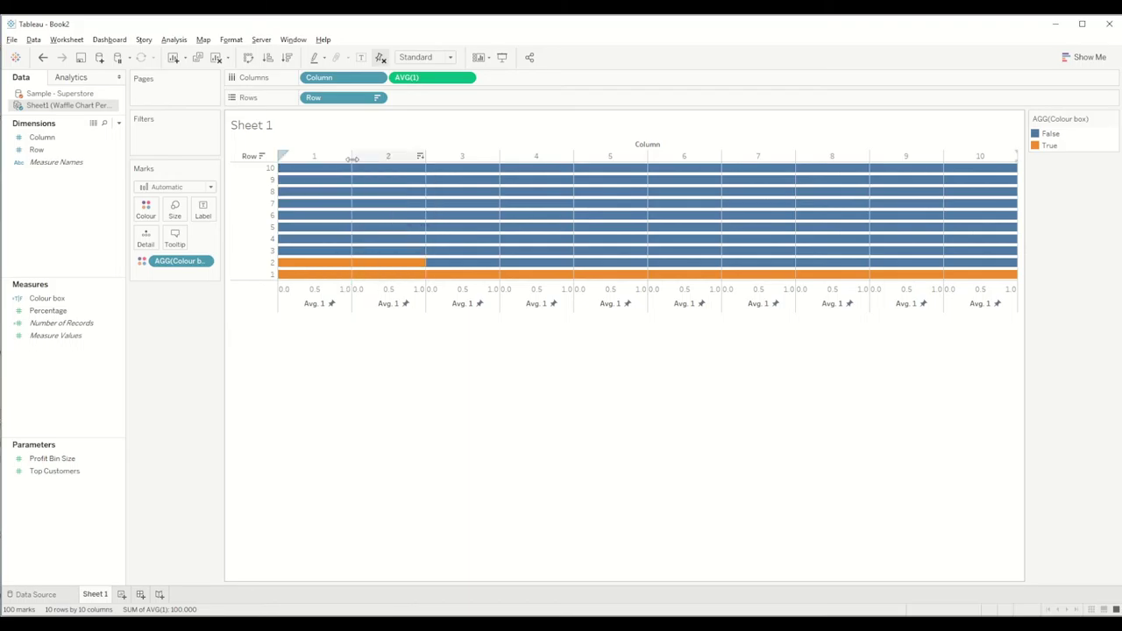
- Narrow the columns toward square cells and hide the Avg. 1 axis header
{"action": "left_click_drag", "start_coordinate": [352, 158], "coordinate": [294, 156]}
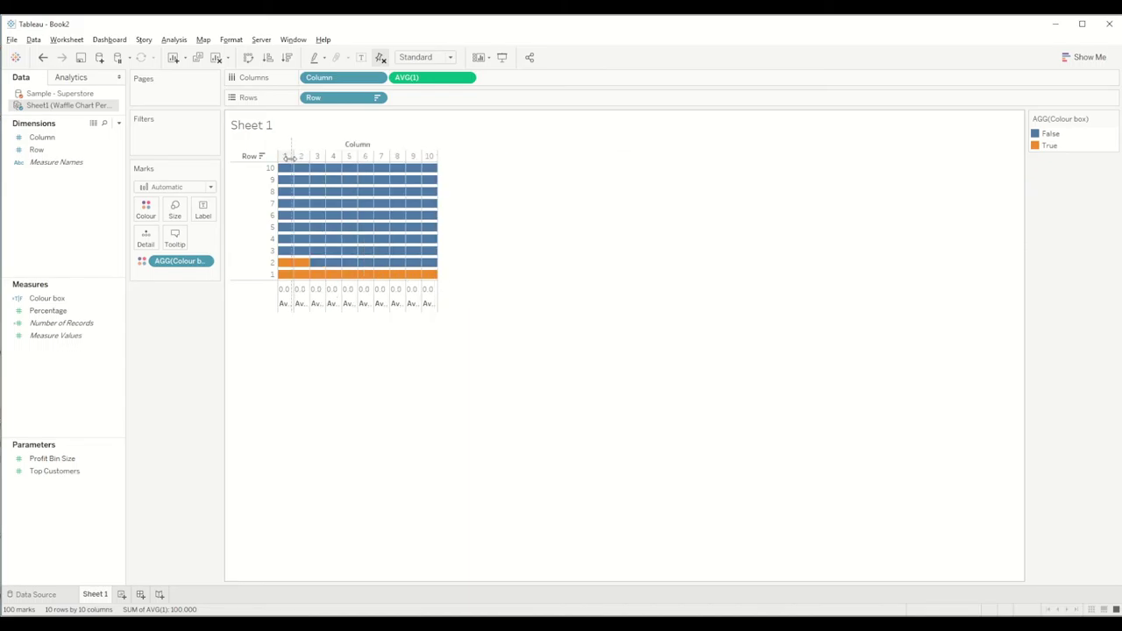
{"action": "left_click_drag", "start_coordinate": [290, 156], "coordinate": [288, 158]}
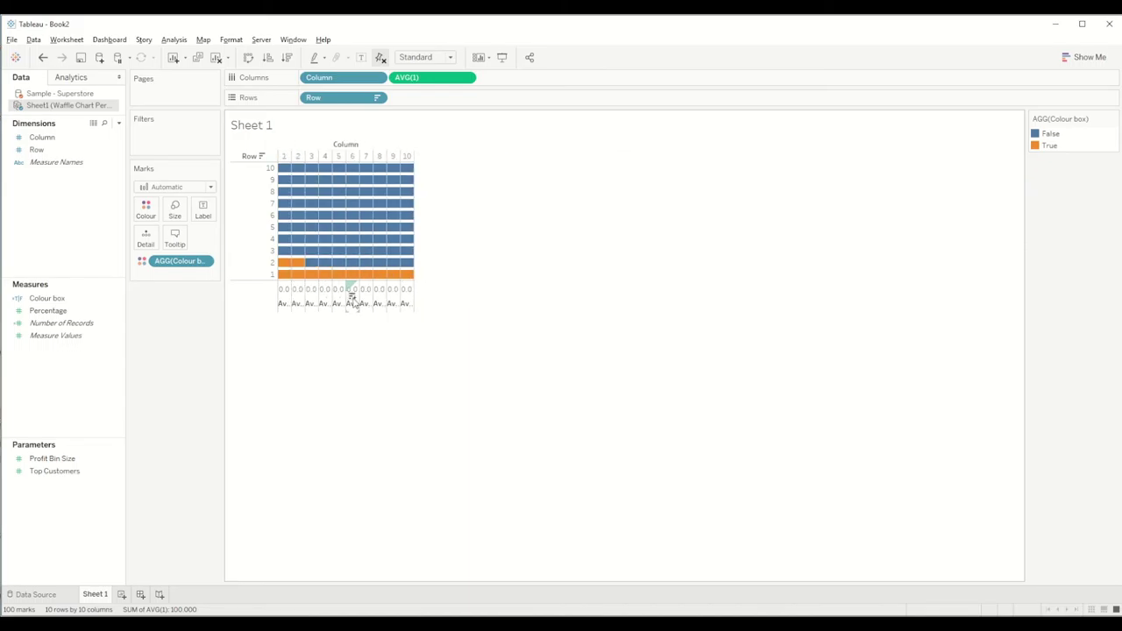
{"action": "right_click", "coordinate": [298, 294]}
{"action": "left_click", "coordinate": [334, 359]}
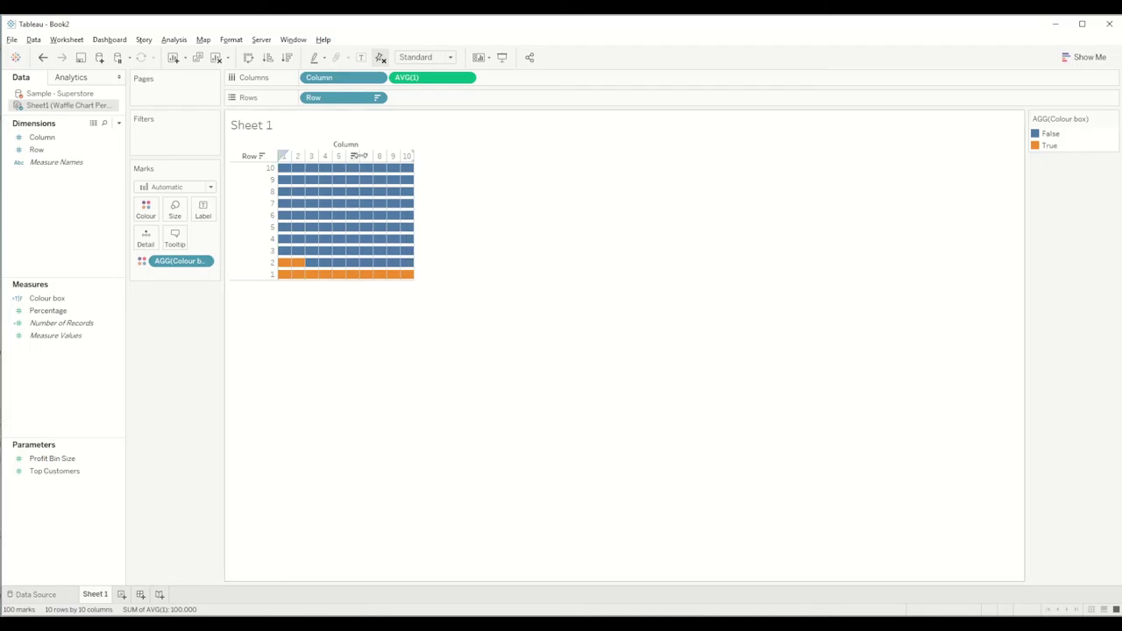
- Hide the Sheet 1 title and the Column and Row number headers
{"action": "right_click", "coordinate": [360, 156]}
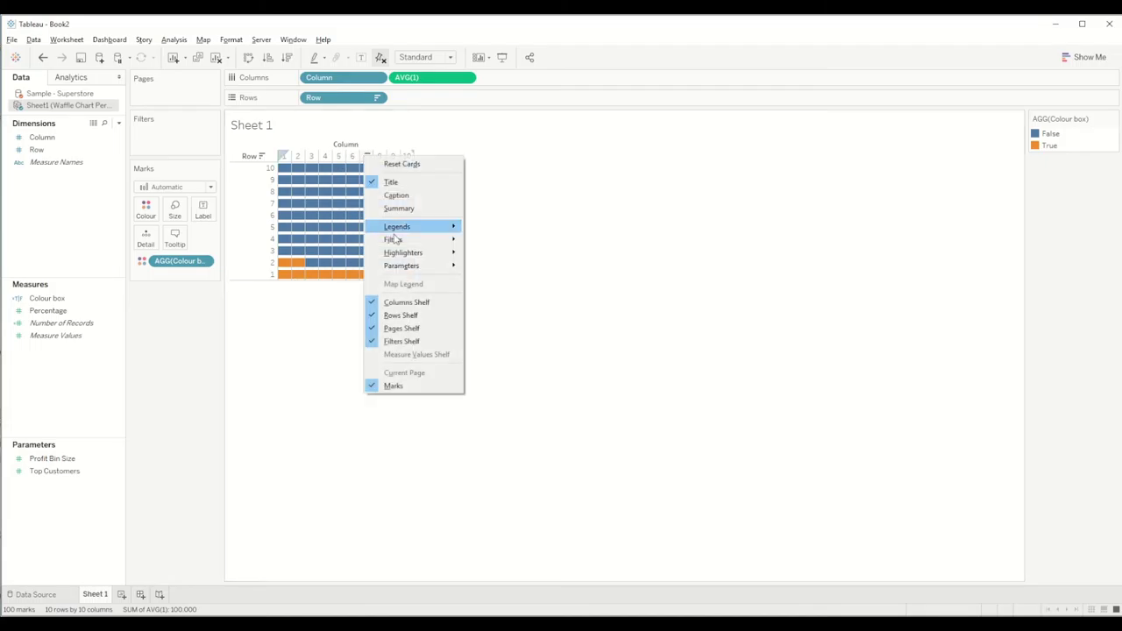
{"action": "left_click", "coordinate": [392, 184]}
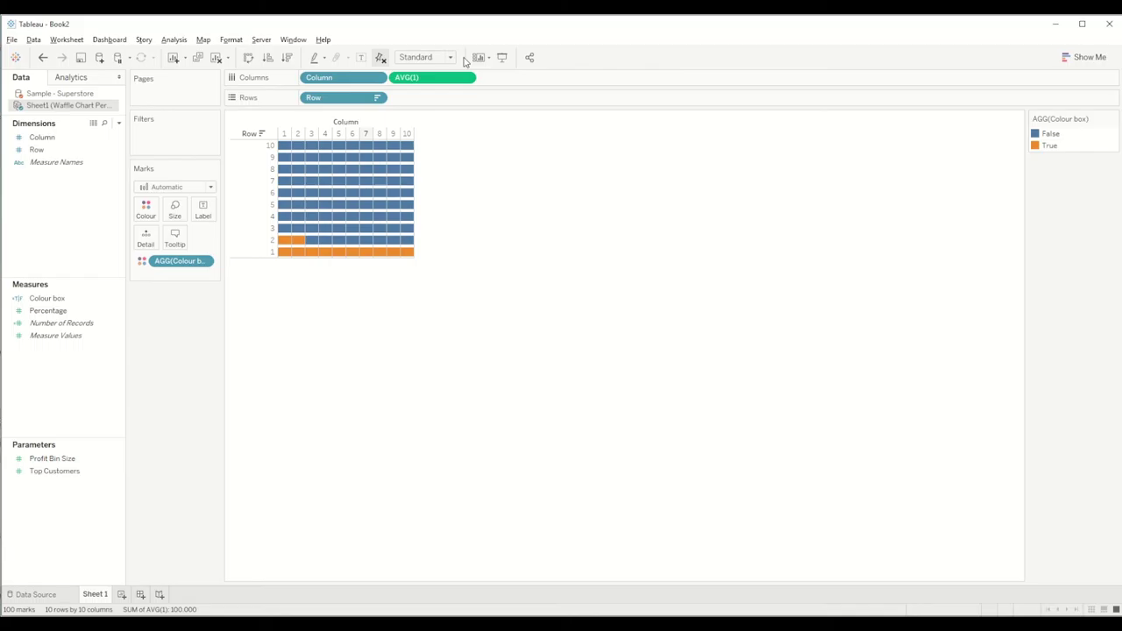
{"action": "left_click", "coordinate": [378, 79]}
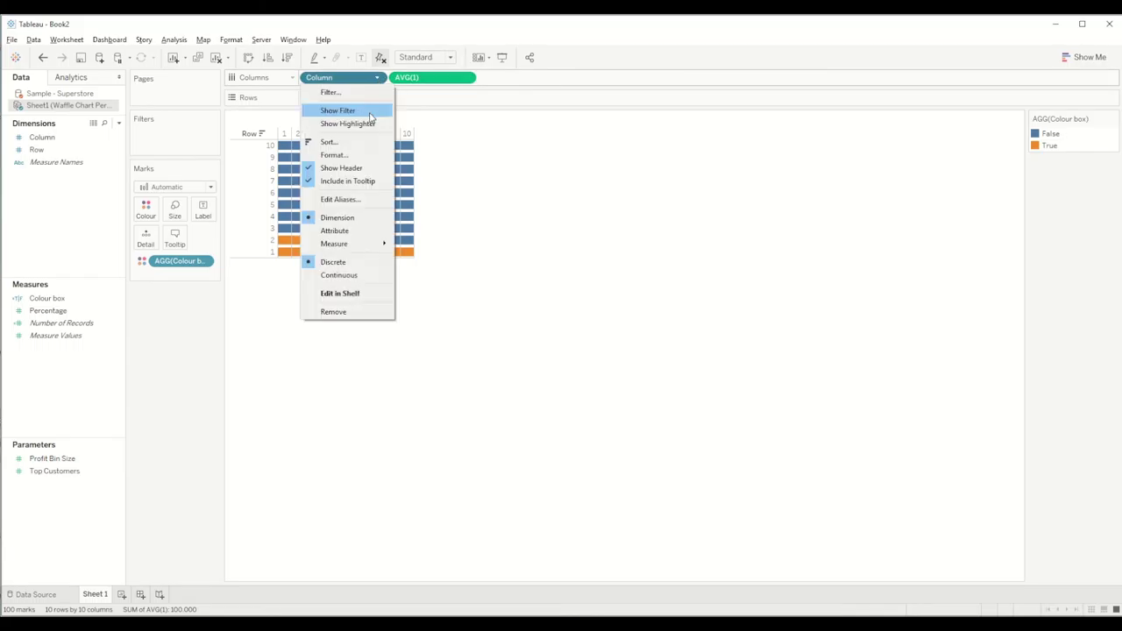
{"action": "left_click", "coordinate": [351, 165]}
{"action": "left_click", "coordinate": [377, 97]}
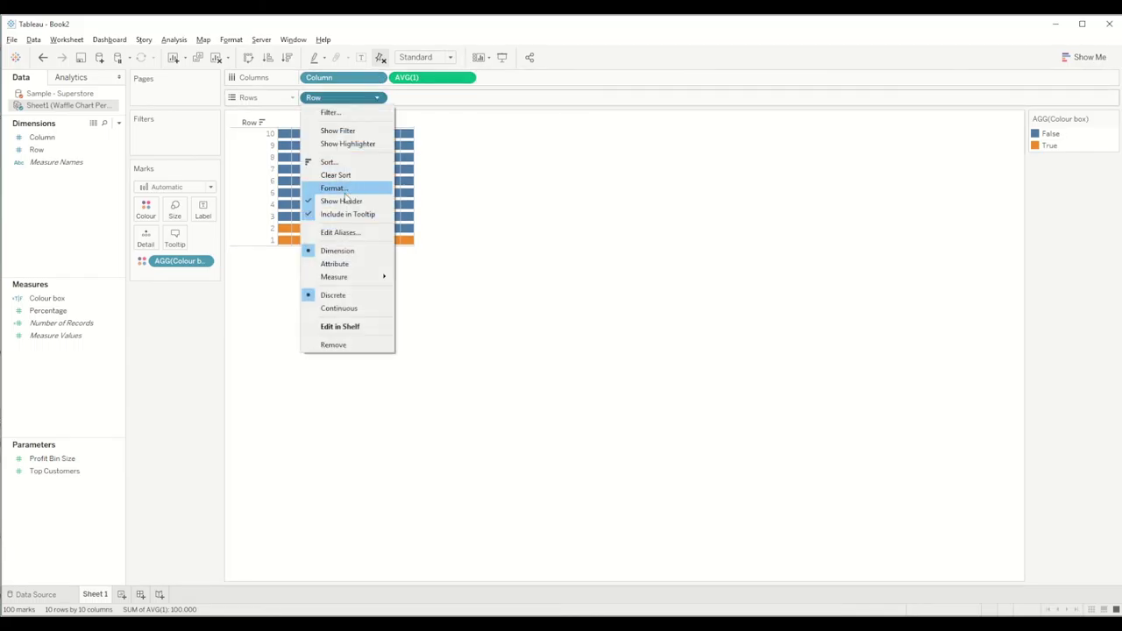
{"action": "left_click", "coordinate": [351, 201]}
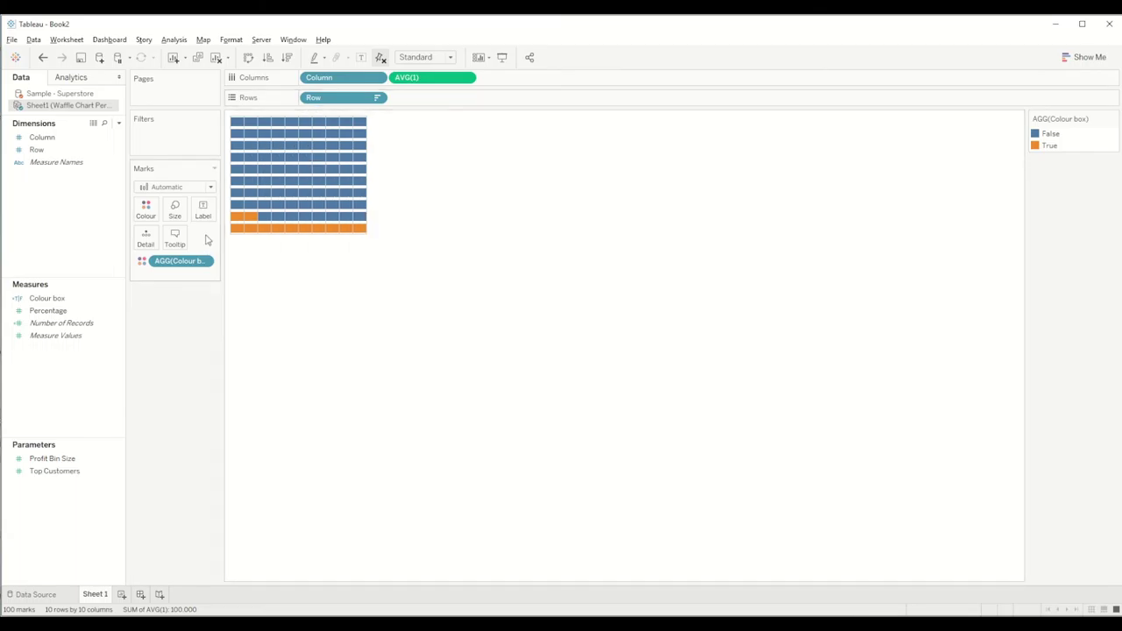
- Remove the mark borders and set the Row and Column Divider panes to None
{"action": "left_click", "coordinate": [146, 211]}
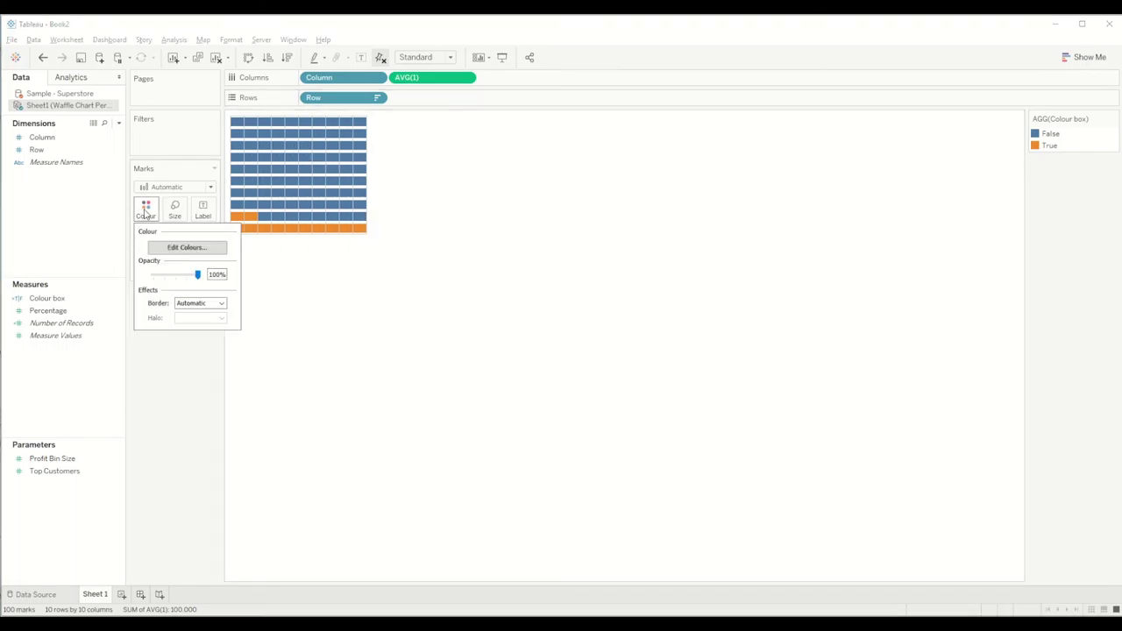
{"action": "left_click", "coordinate": [222, 305]}
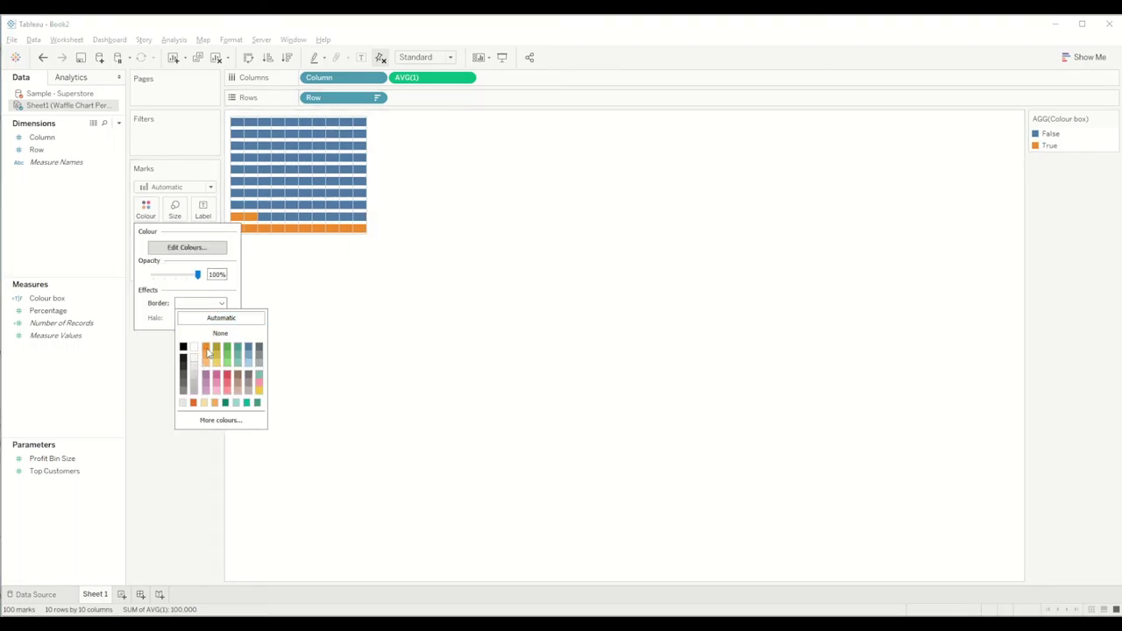
{"action": "left_click", "coordinate": [371, 302]}
{"action": "left_click", "coordinate": [319, 158]}
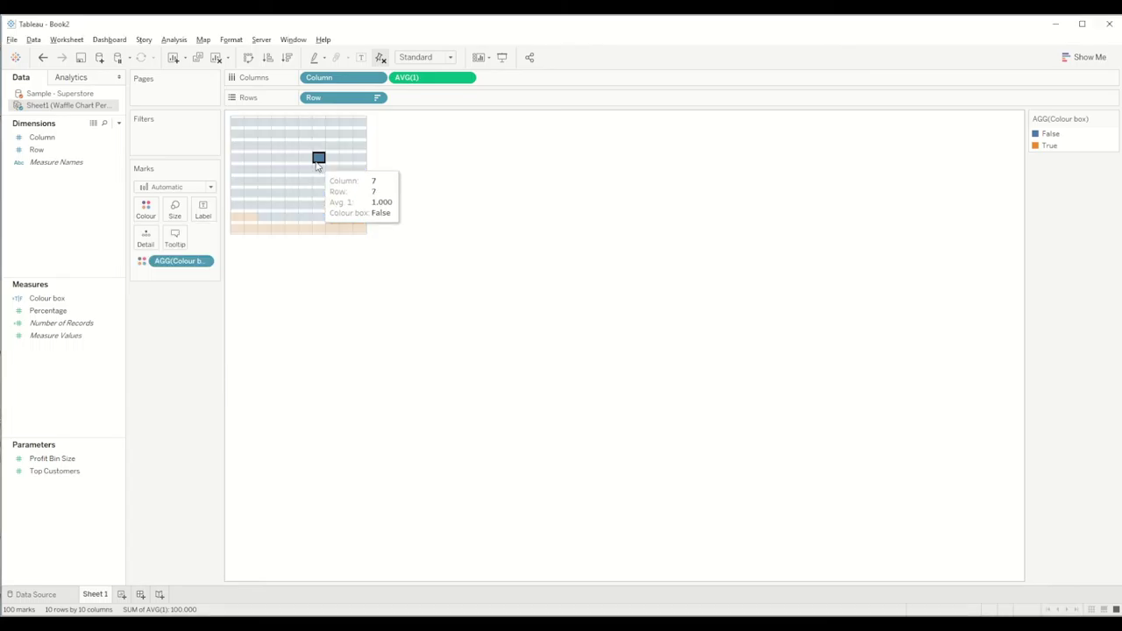
{"action": "right_click", "coordinate": [318, 158]}
{"action": "left_click", "coordinate": [289, 211]}
{"action": "left_click", "coordinate": [60, 99]}
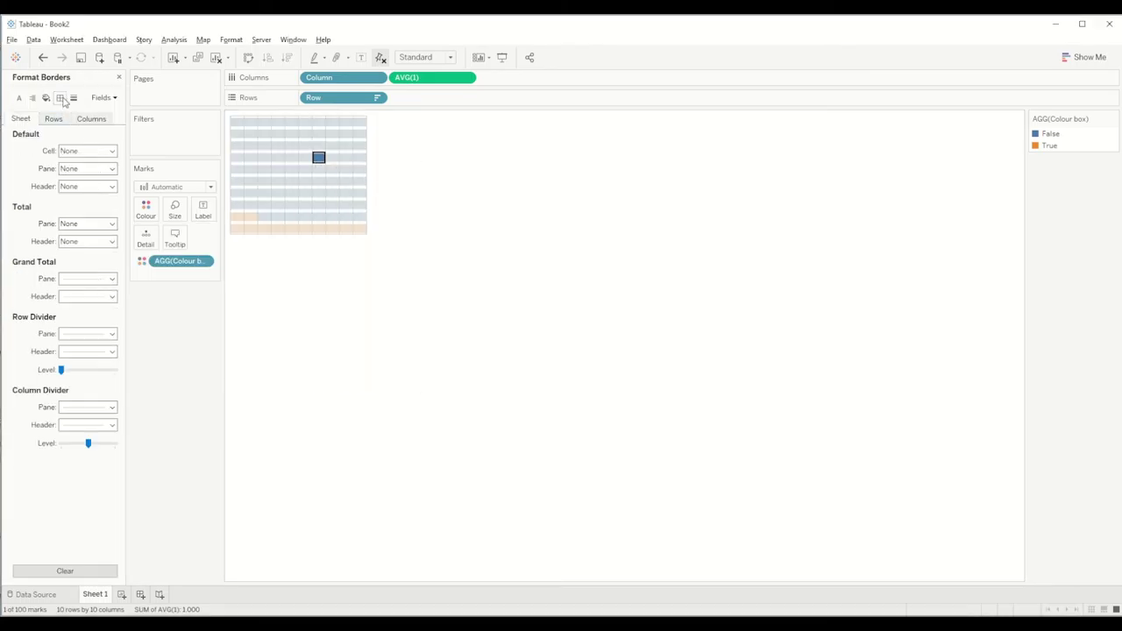
{"action": "left_click", "coordinate": [90, 342]}
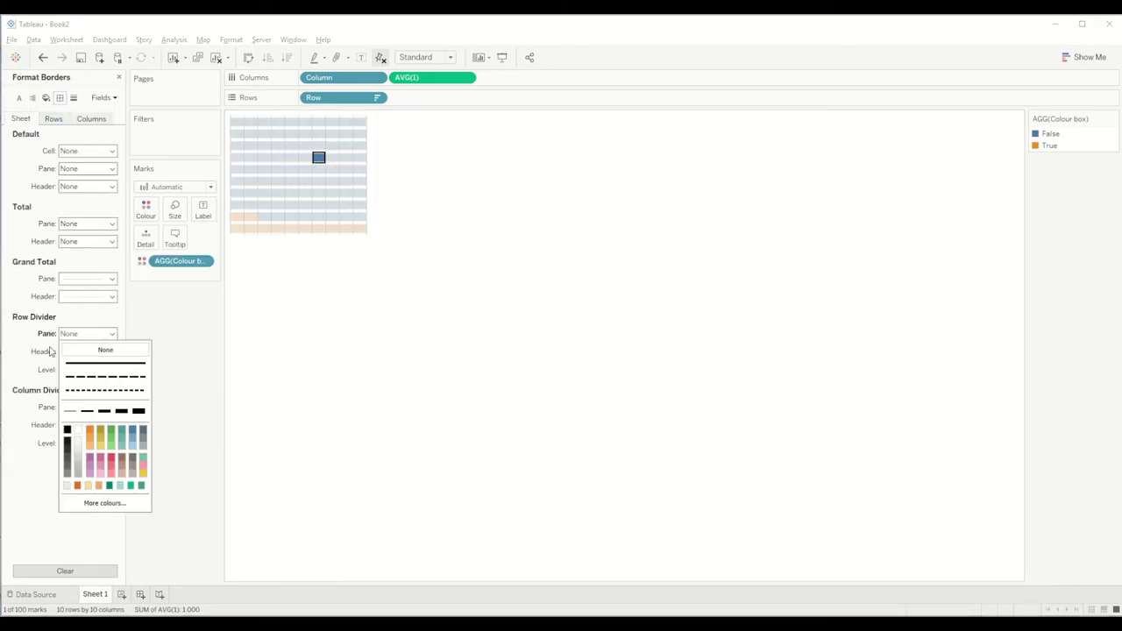
{"action": "left_click", "coordinate": [63, 350]}
{"action": "left_click", "coordinate": [73, 410]}
{"action": "left_click", "coordinate": [77, 425]}
- Drag the Size slider right to enlarge the squares and tighten the grid
{"action": "left_click", "coordinate": [368, 386]}
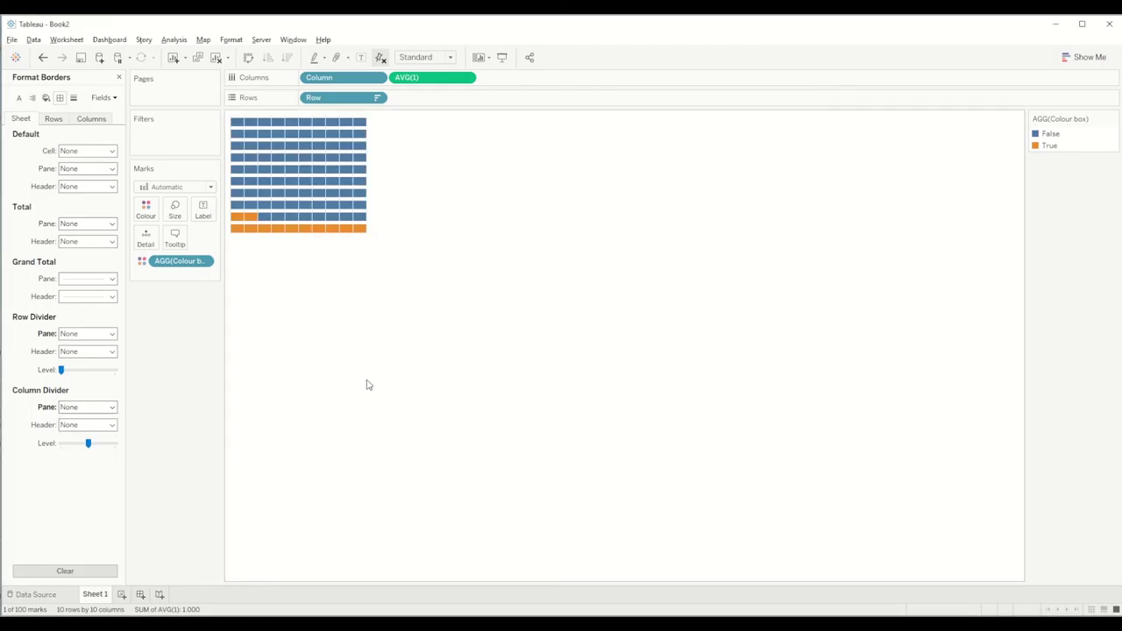
{"action": "left_click", "coordinate": [174, 211]}
{"action": "left_click_drag", "start_coordinate": [250, 244], "coordinate": [266, 242]}
{"action": "left_click", "coordinate": [342, 285]}
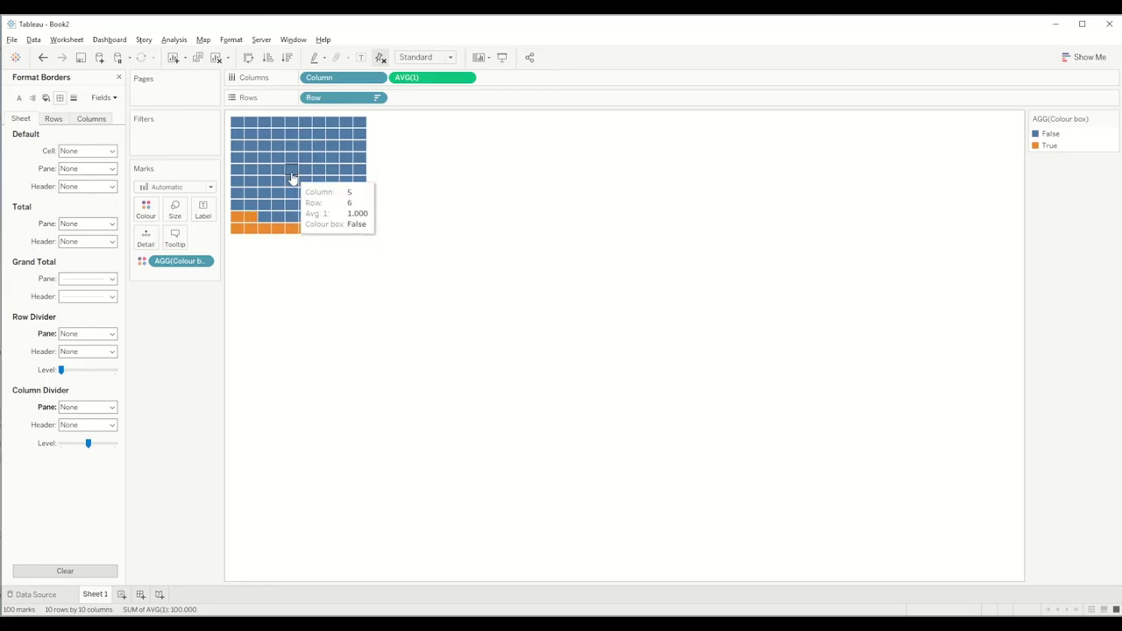
- Add Profit Ratio from Sample - Superstore to the marks' Detail
{"action": "left_click", "coordinate": [120, 77]}
{"action": "left_click", "coordinate": [63, 94]}
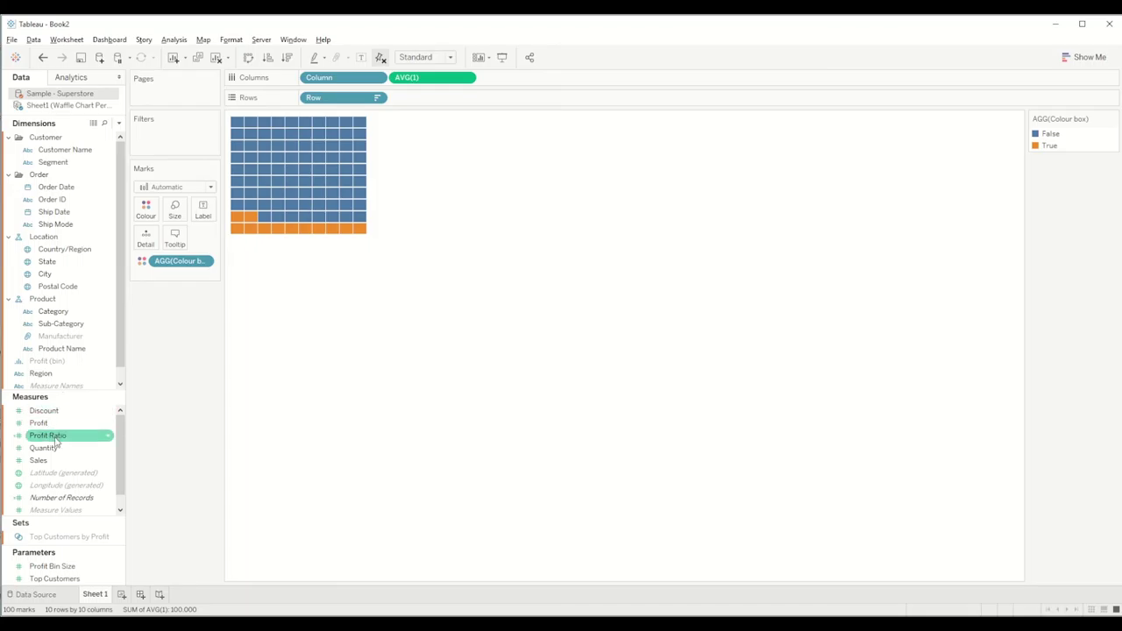
{"action": "left_click_drag", "start_coordinate": [55, 443], "coordinate": [146, 245]}
- Annotate a square, keeping only the Profit Ratio field in the annotation text
{"action": "mouse_move", "coordinate": [293, 175]}
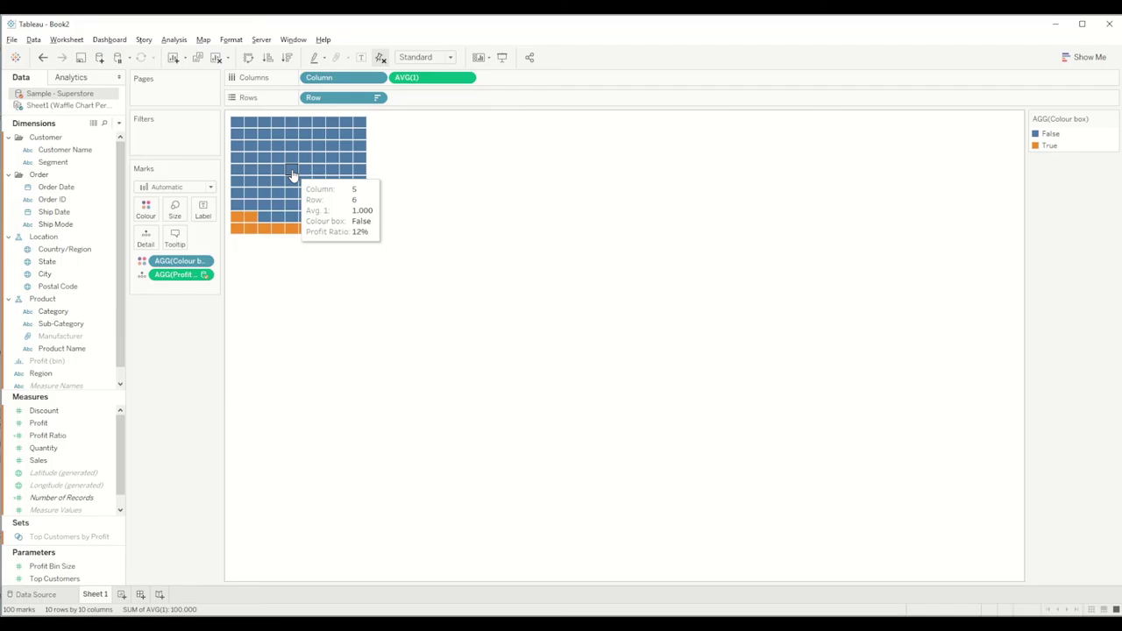
{"action": "right_click", "coordinate": [292, 173]}
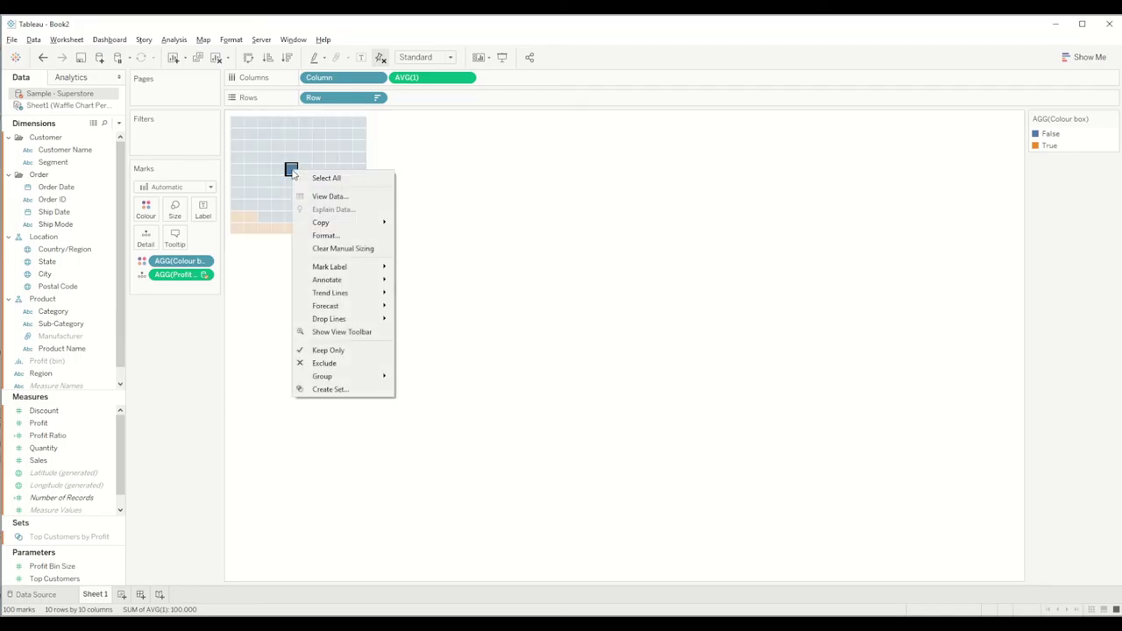
{"action": "mouse_move", "coordinate": [342, 282]}
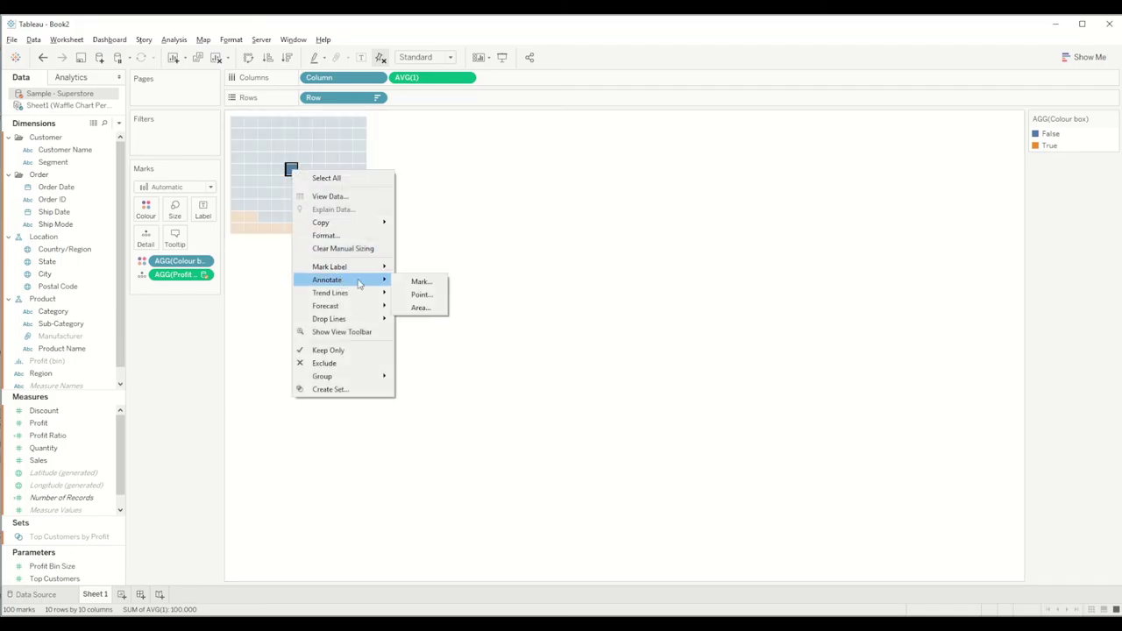
{"action": "left_click", "coordinate": [421, 282]}
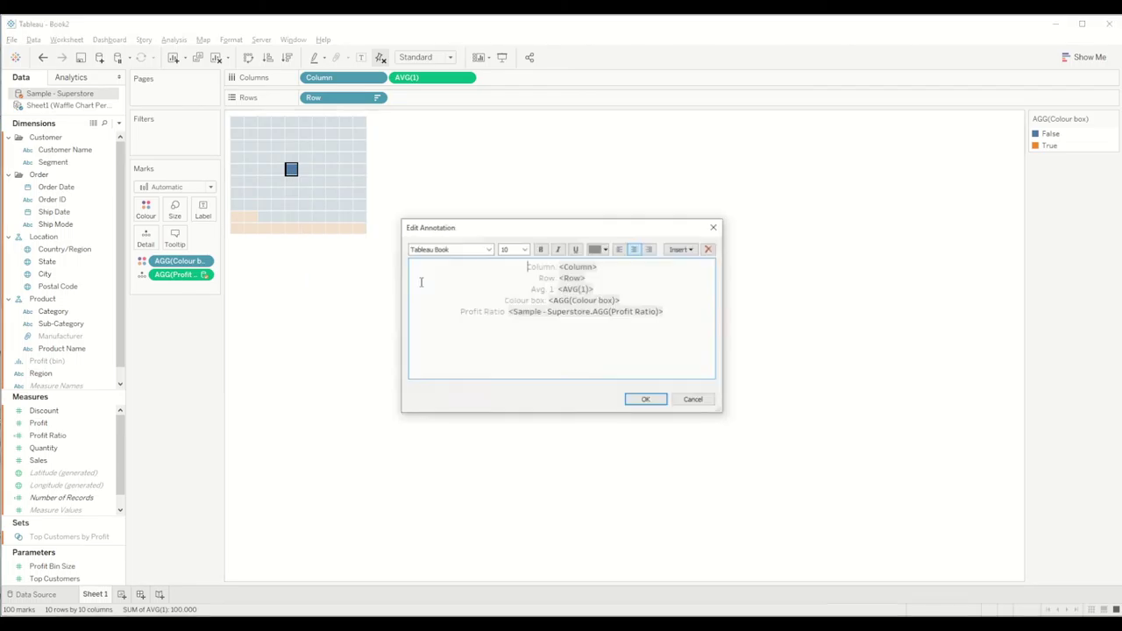
{"action": "left_click_drag", "start_coordinate": [635, 305], "coordinate": [501, 260]}
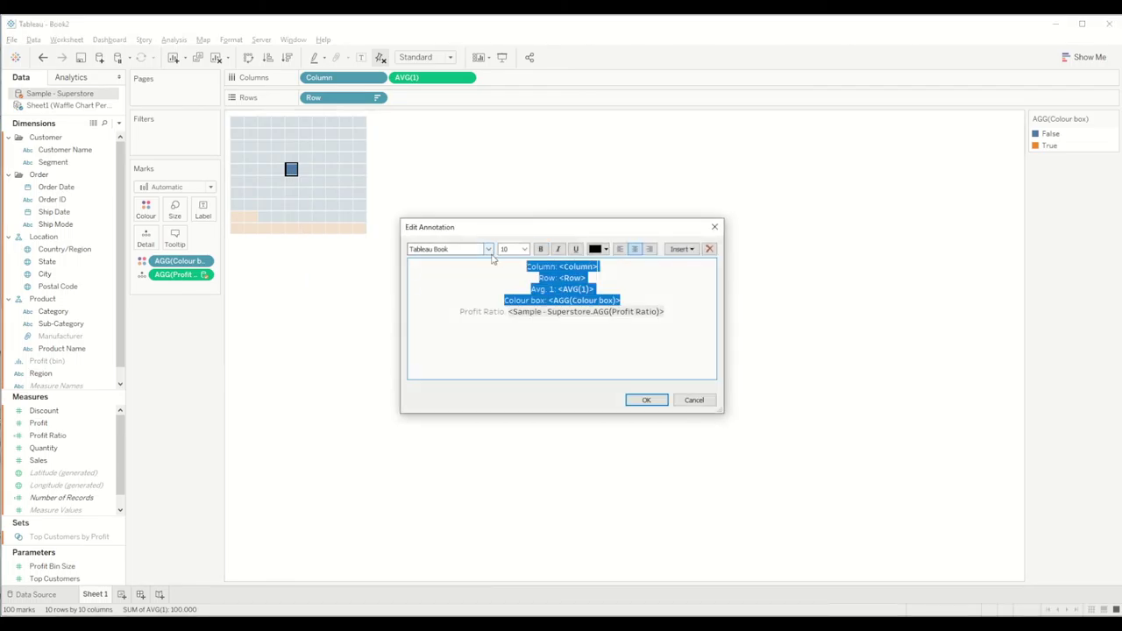
{"action": "key", "text": "Delete"}
{"action": "key", "text": "Delete"}
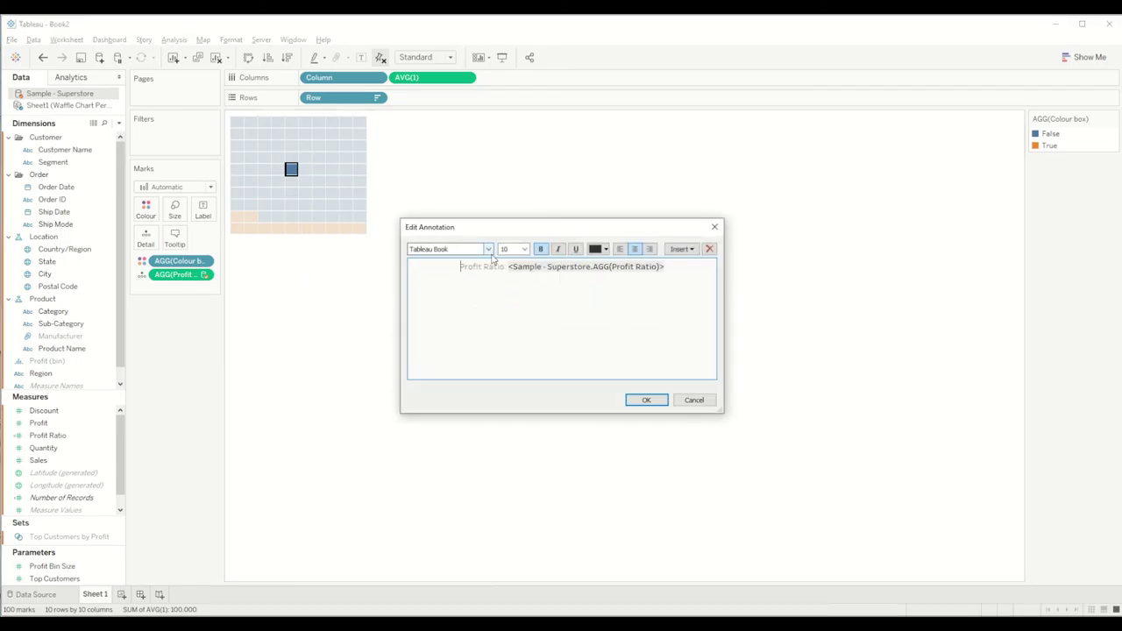
{"action": "left_click_drag", "start_coordinate": [508, 266], "coordinate": [407, 259]}
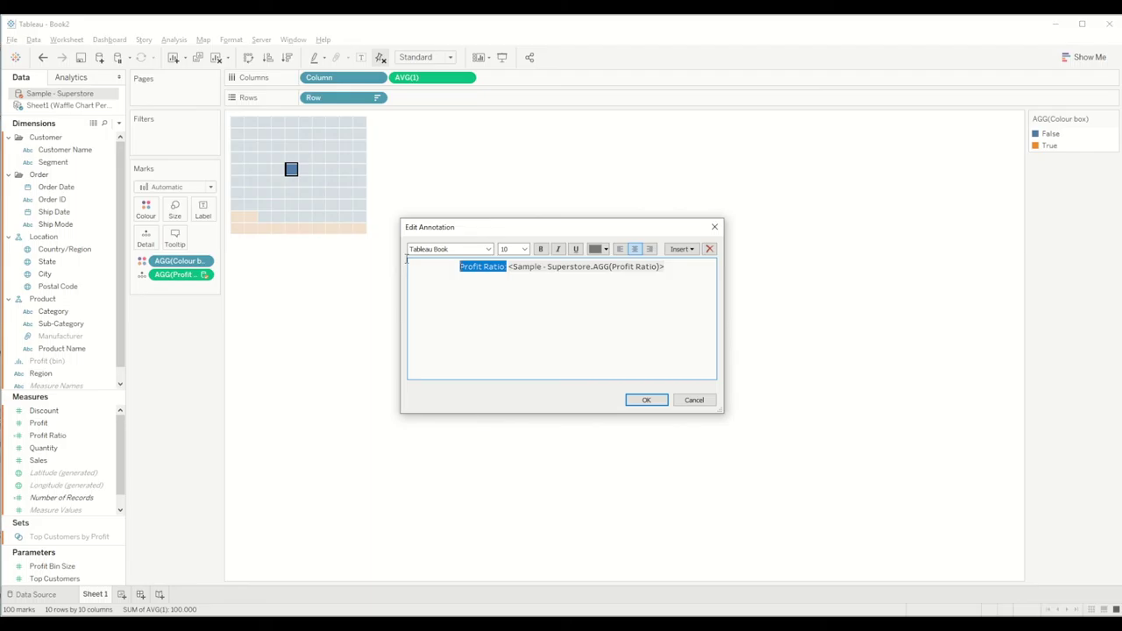
{"action": "key", "text": "Delete"}
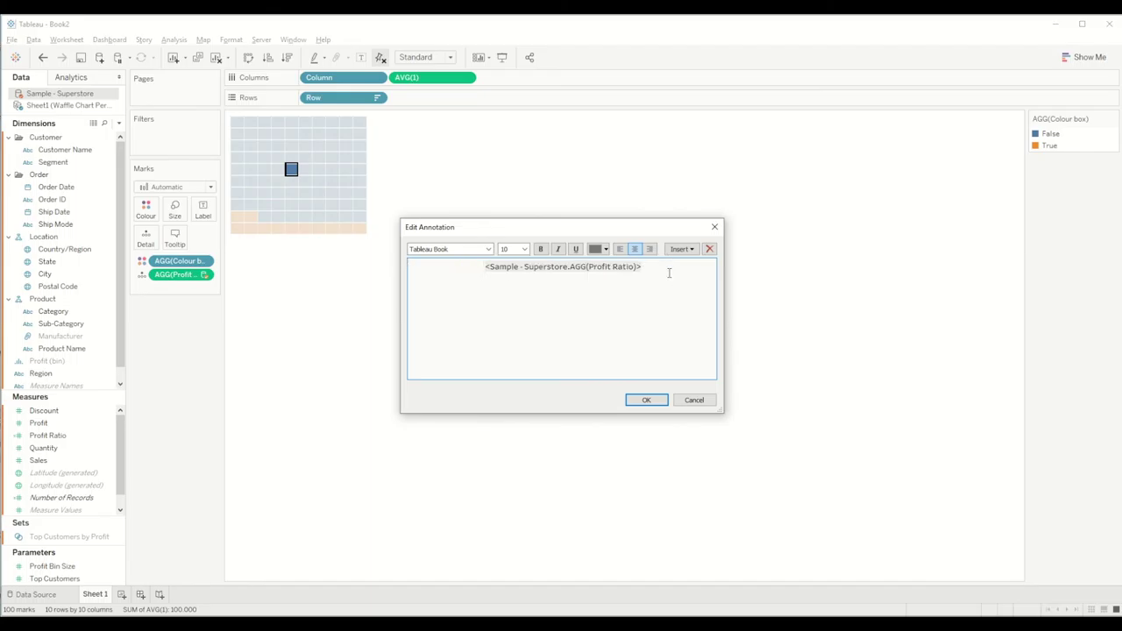
{"action": "left_click_drag", "start_coordinate": [661, 268], "coordinate": [471, 268]}
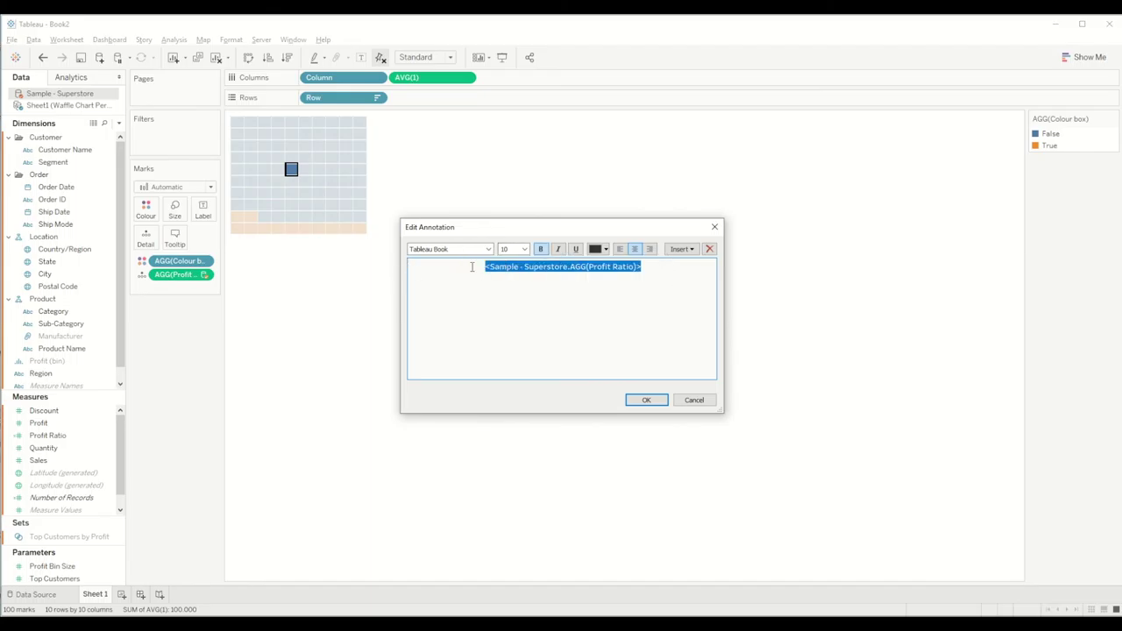
- Set the annotation text to size 18 with a new colour so 12% shows
{"action": "left_click", "coordinate": [524, 249]}
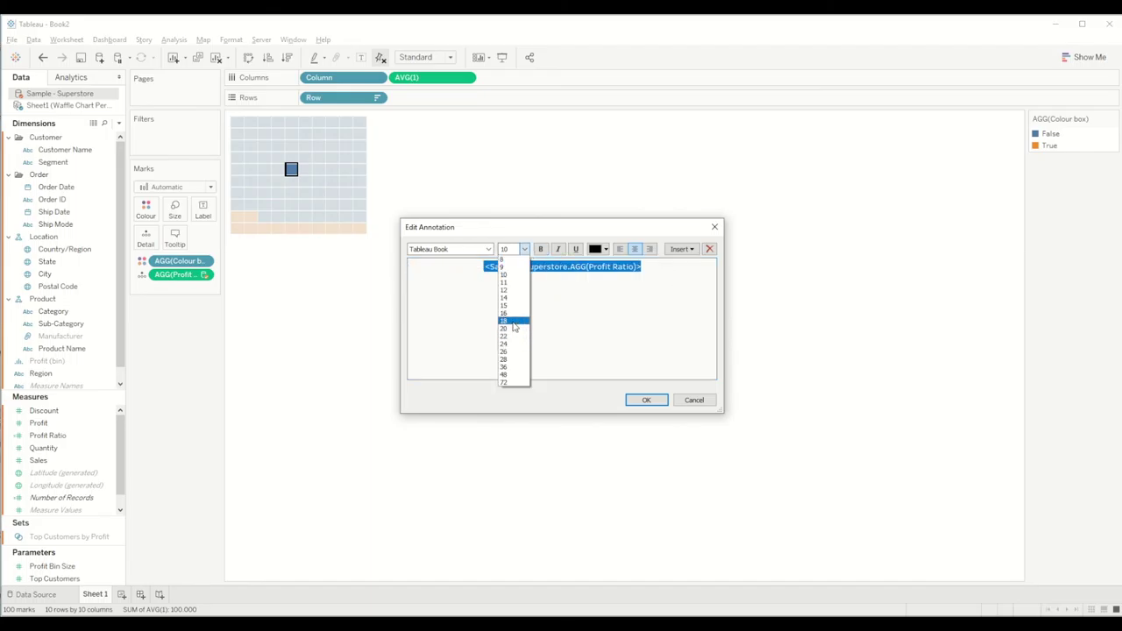
{"action": "left_click", "coordinate": [513, 321]}
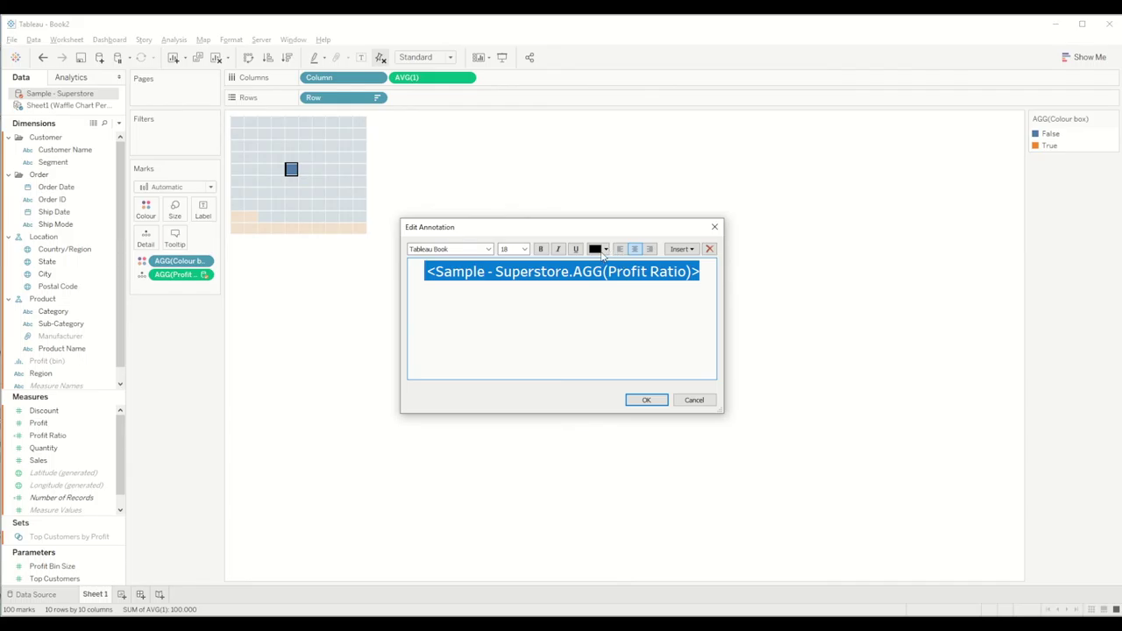
{"action": "left_click", "coordinate": [604, 250]}
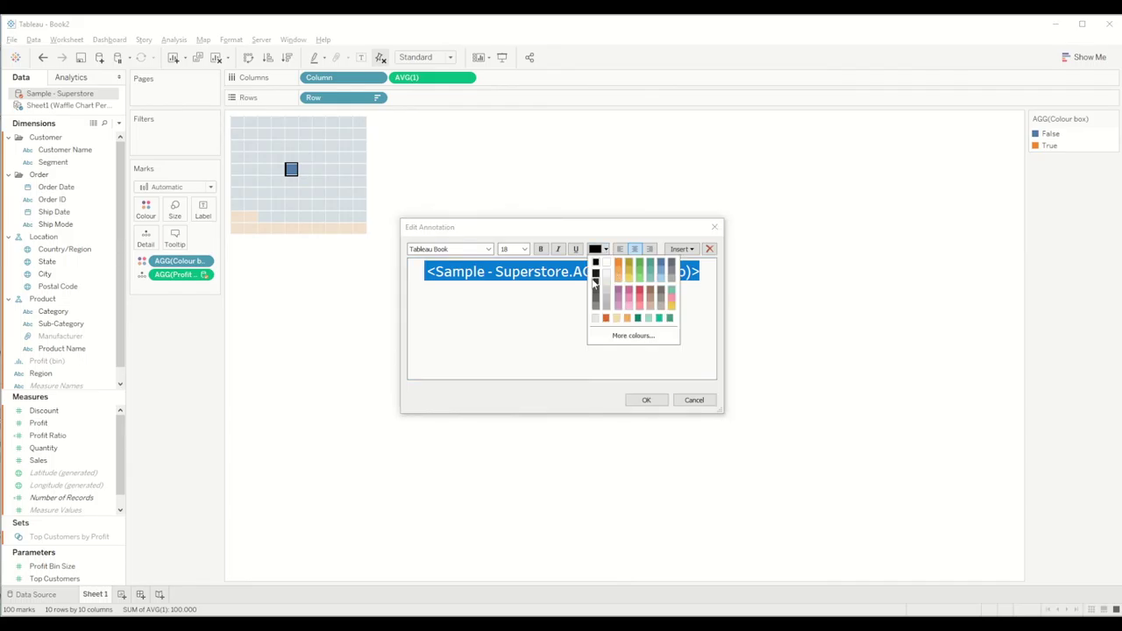
{"action": "left_click", "coordinate": [595, 279]}
{"action": "left_click", "coordinate": [647, 400]}
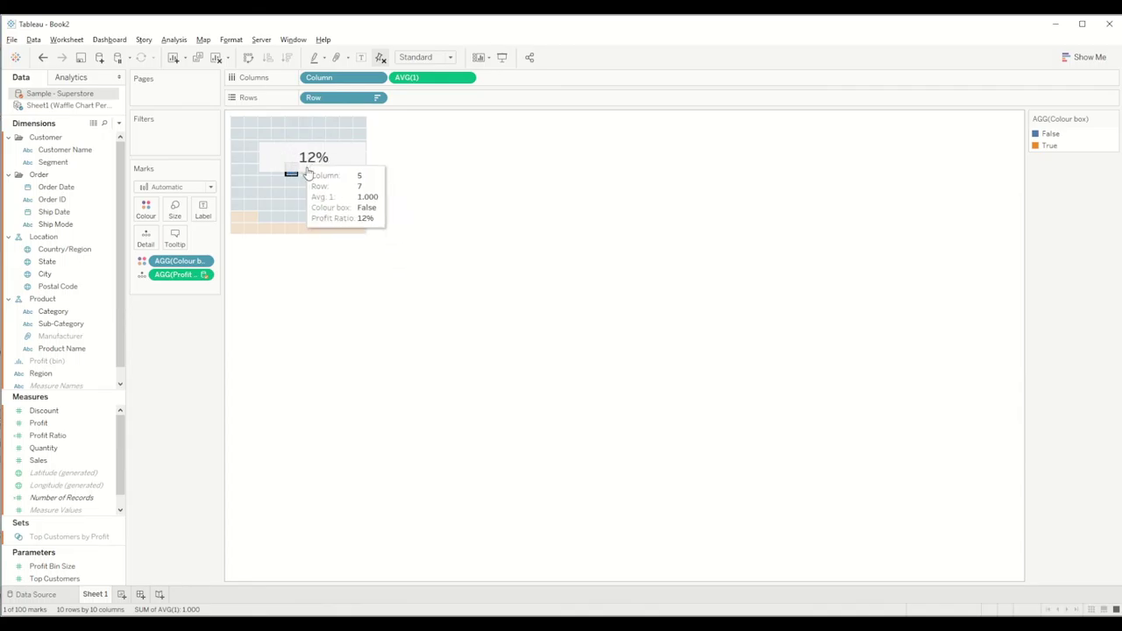
{"action": "left_click", "coordinate": [418, 187]}
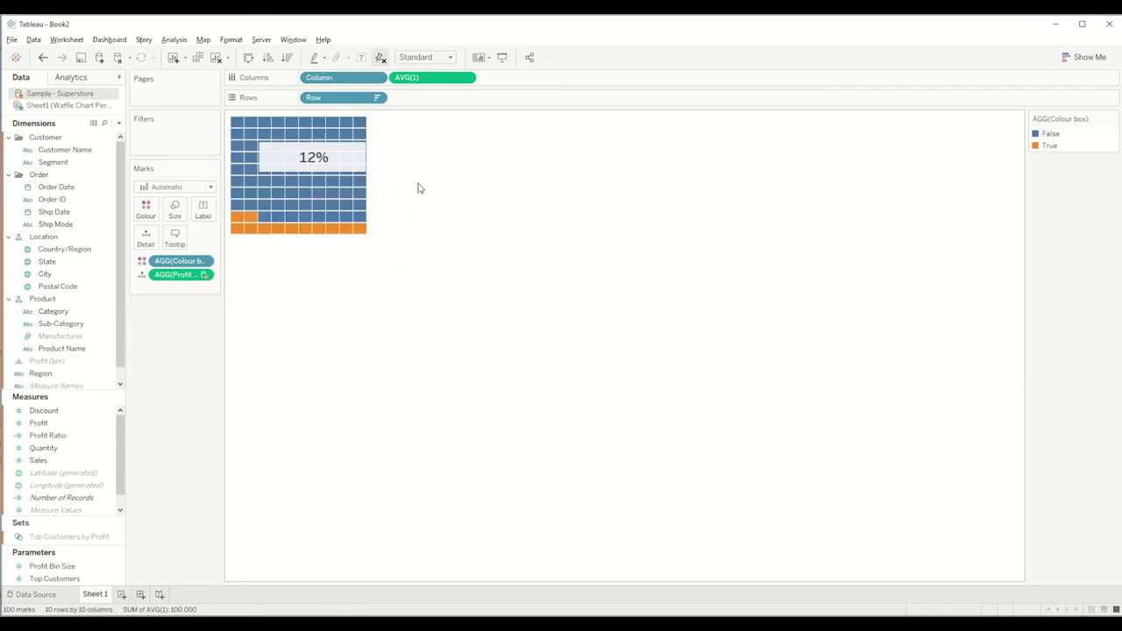
- Remove the background shading from the 12% annotation
{"action": "right_click", "coordinate": [292, 160]}
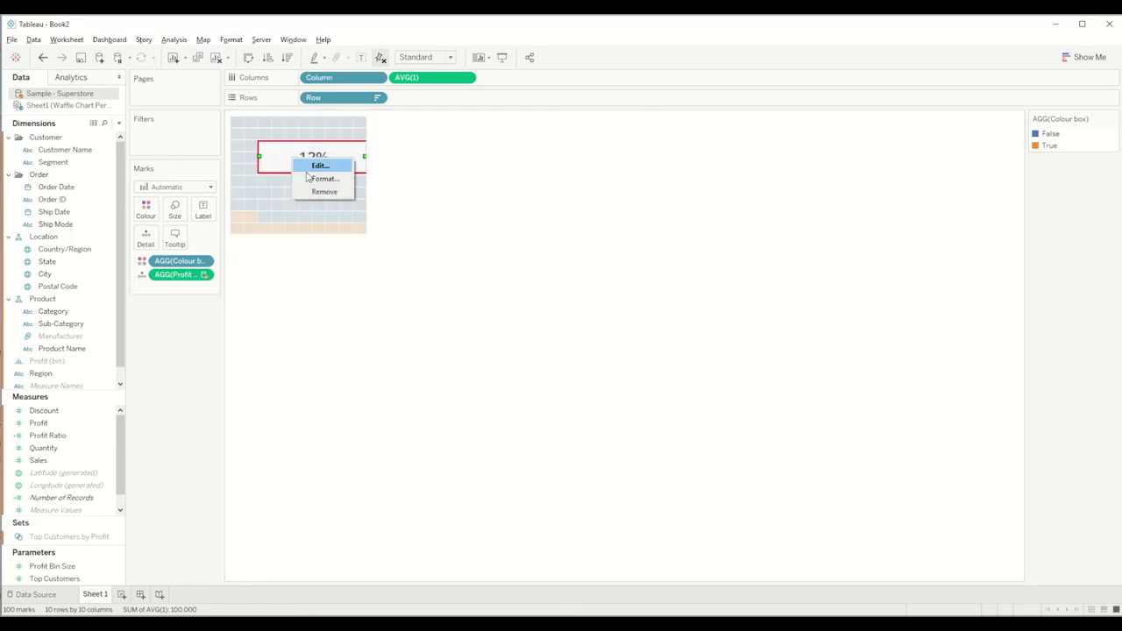
{"action": "left_click", "coordinate": [325, 182]}
{"action": "left_click", "coordinate": [86, 130]}
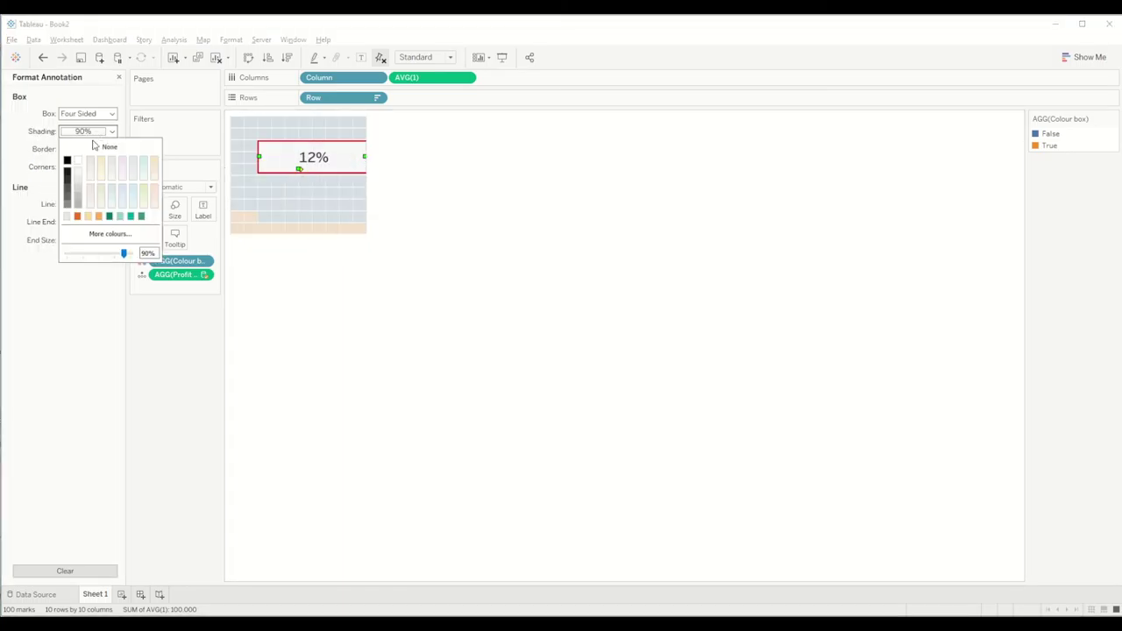
{"action": "left_click", "coordinate": [110, 147]}
{"action": "left_click", "coordinate": [40, 324]}
{"action": "left_click", "coordinate": [88, 204]}
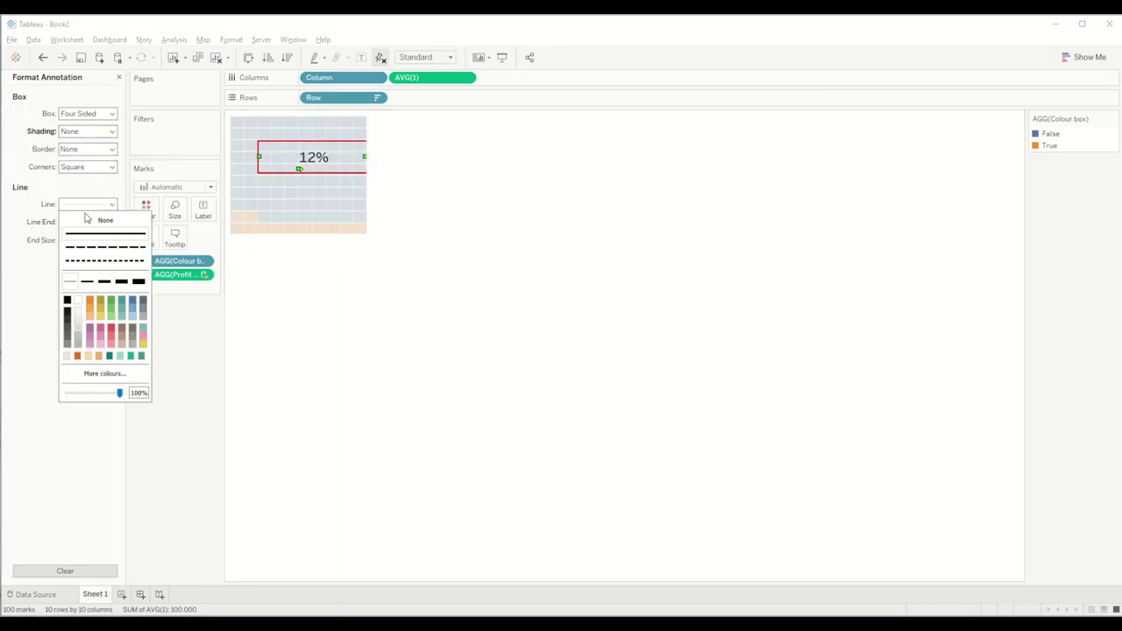
{"action": "left_click", "coordinate": [35, 291]}
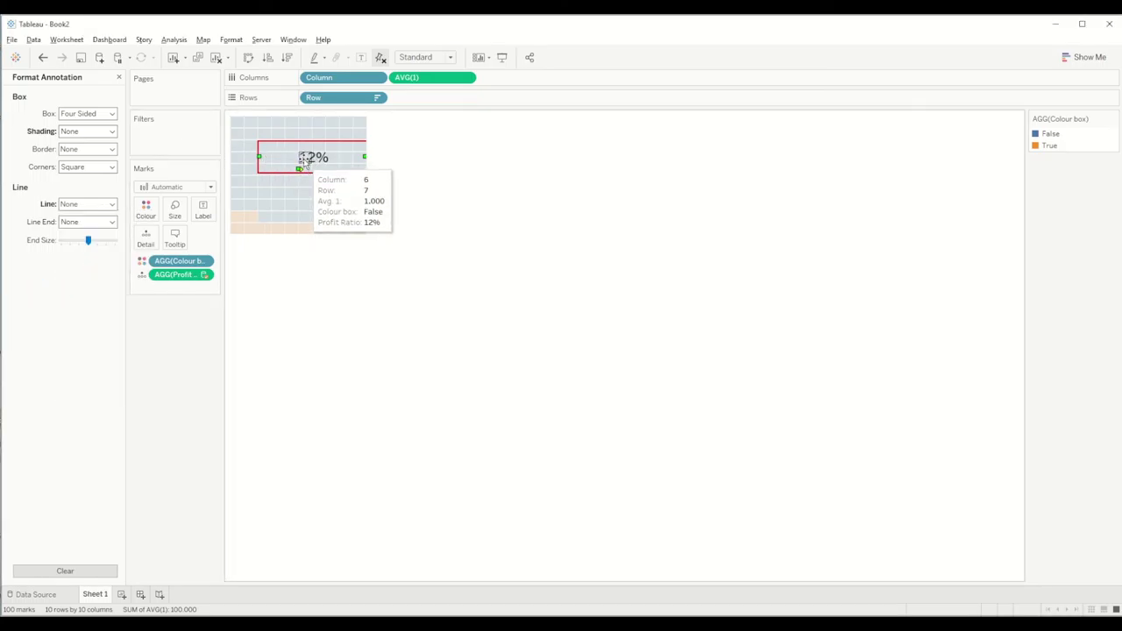
- Drag the 12% label into the middle of the grid and centre its text
{"action": "left_click_drag", "start_coordinate": [307, 158], "coordinate": [296, 169]}
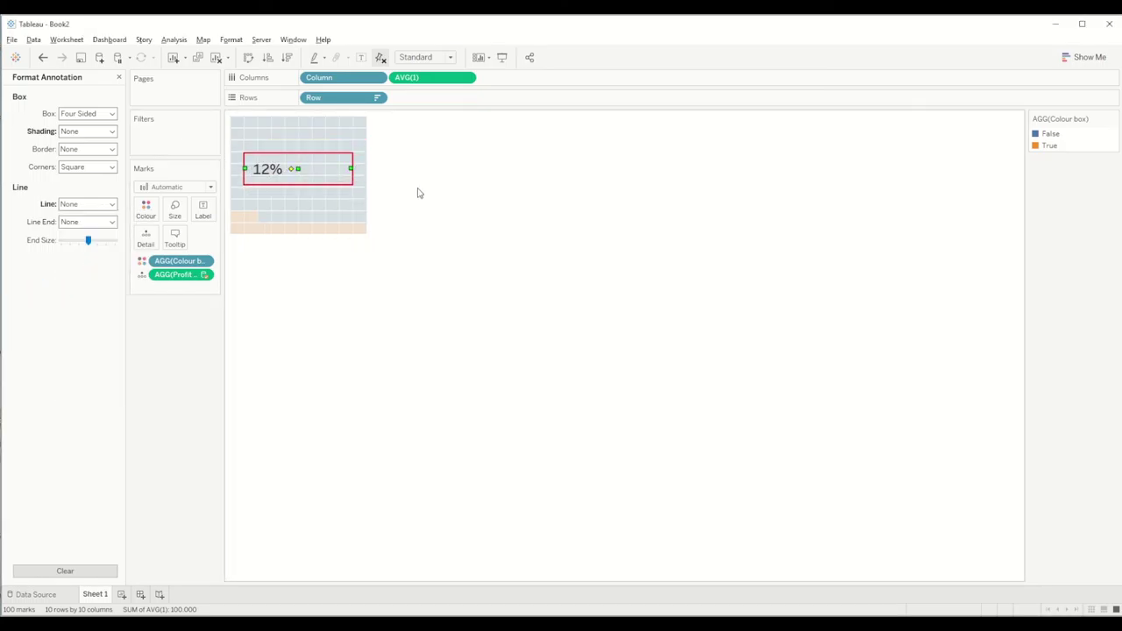
{"action": "double_click", "coordinate": [292, 169]}
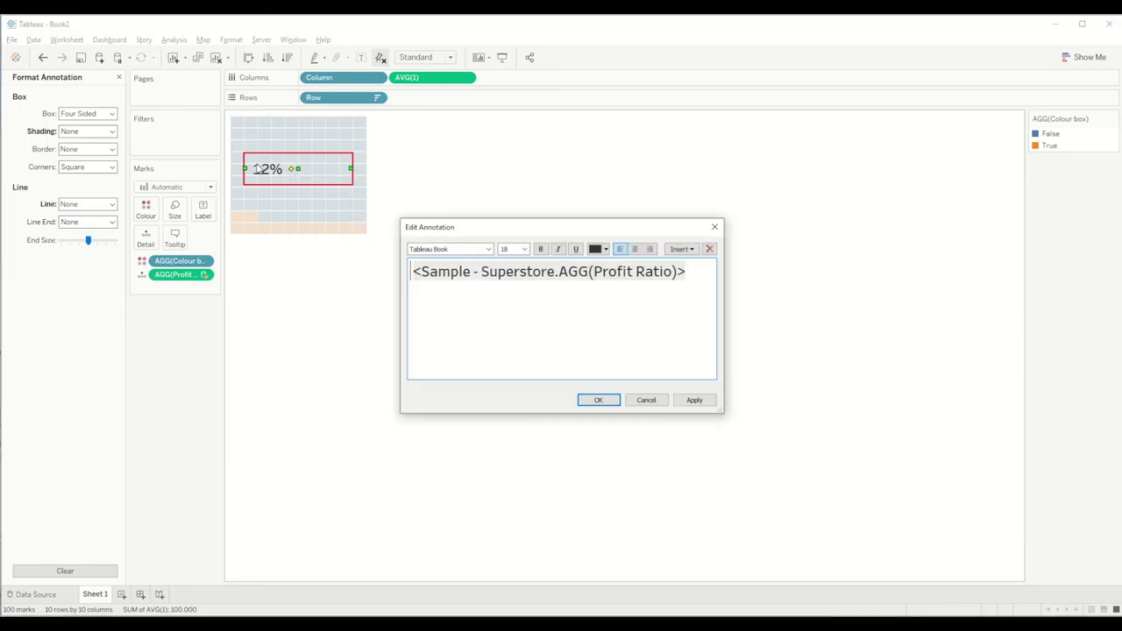
{"action": "left_click_drag", "start_coordinate": [708, 277], "coordinate": [412, 272]}
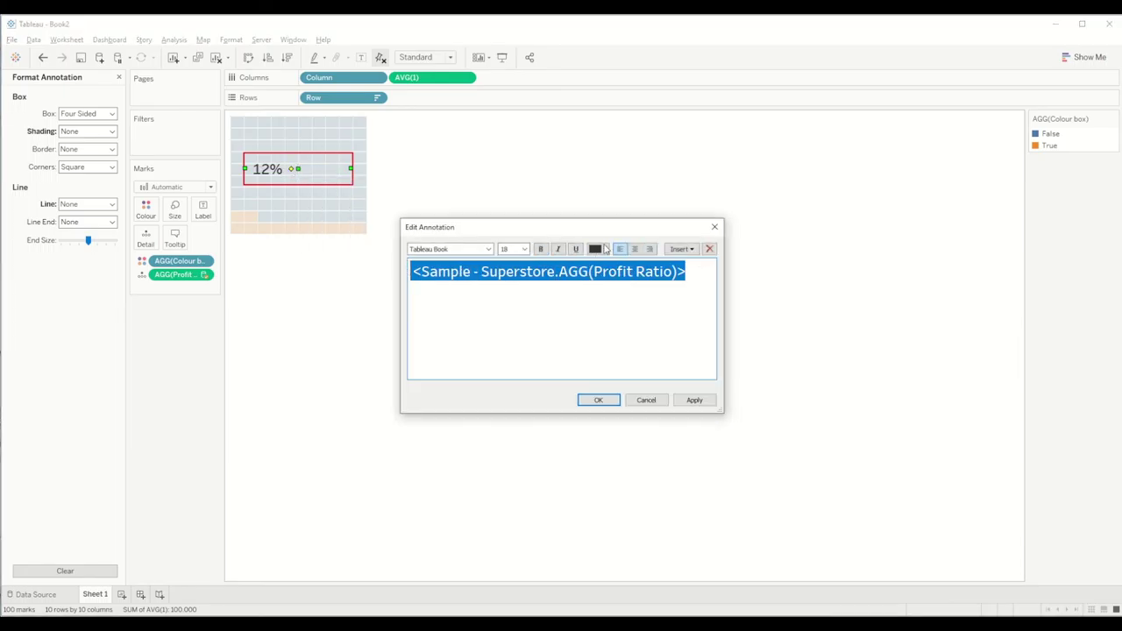
{"action": "left_click", "coordinate": [635, 249]}
{"action": "left_click", "coordinate": [598, 400]}
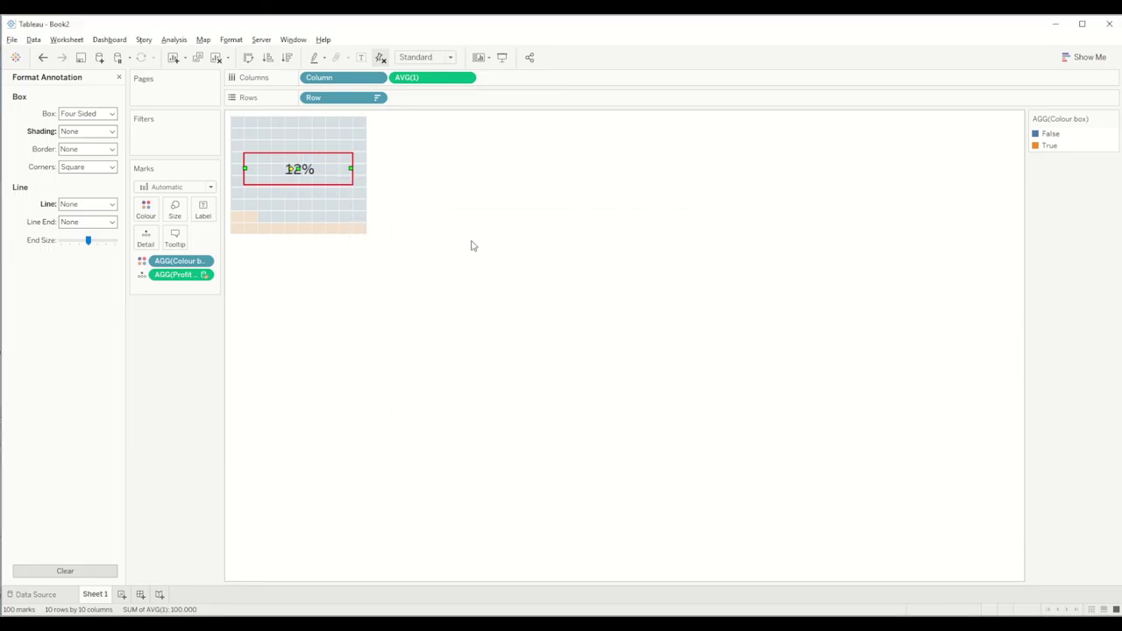
{"action": "left_click", "coordinate": [507, 198]}
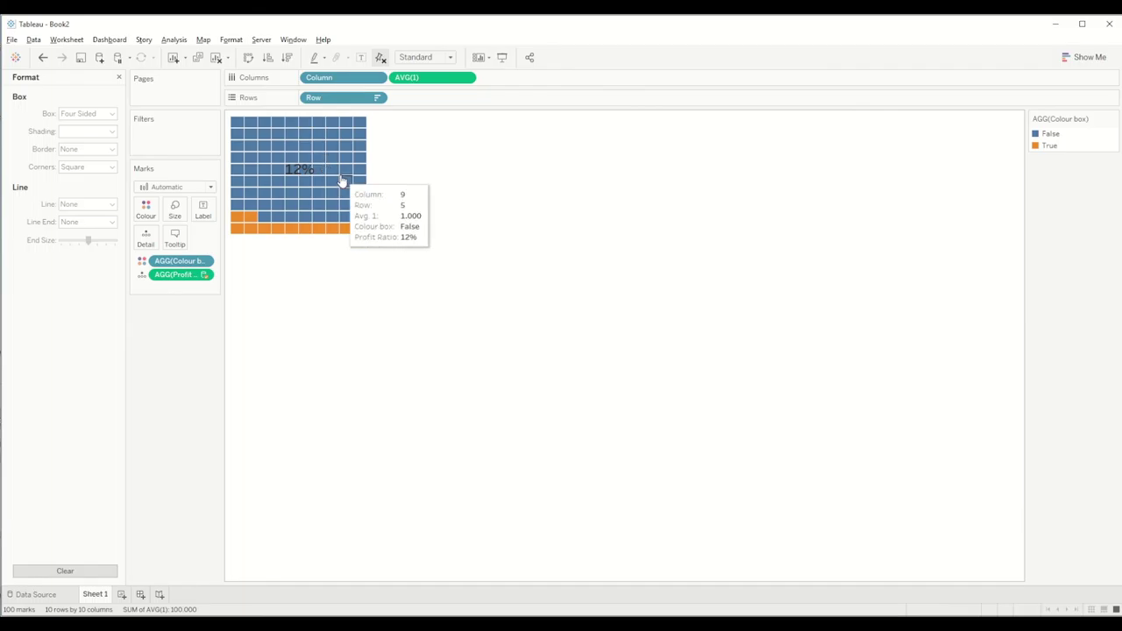
- Edit the legend colours so False squares become light grey #e8e8e8
{"action": "right_click", "coordinate": [1048, 134]}
{"action": "left_click", "coordinate": [1019, 142]}
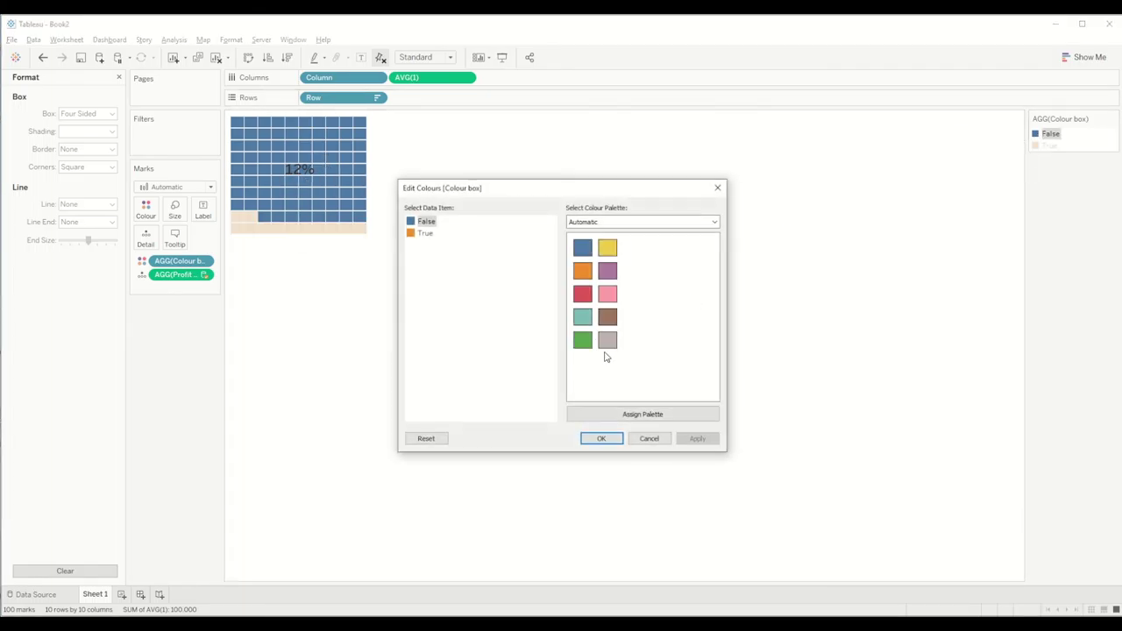
{"action": "double_click", "coordinate": [427, 221]}
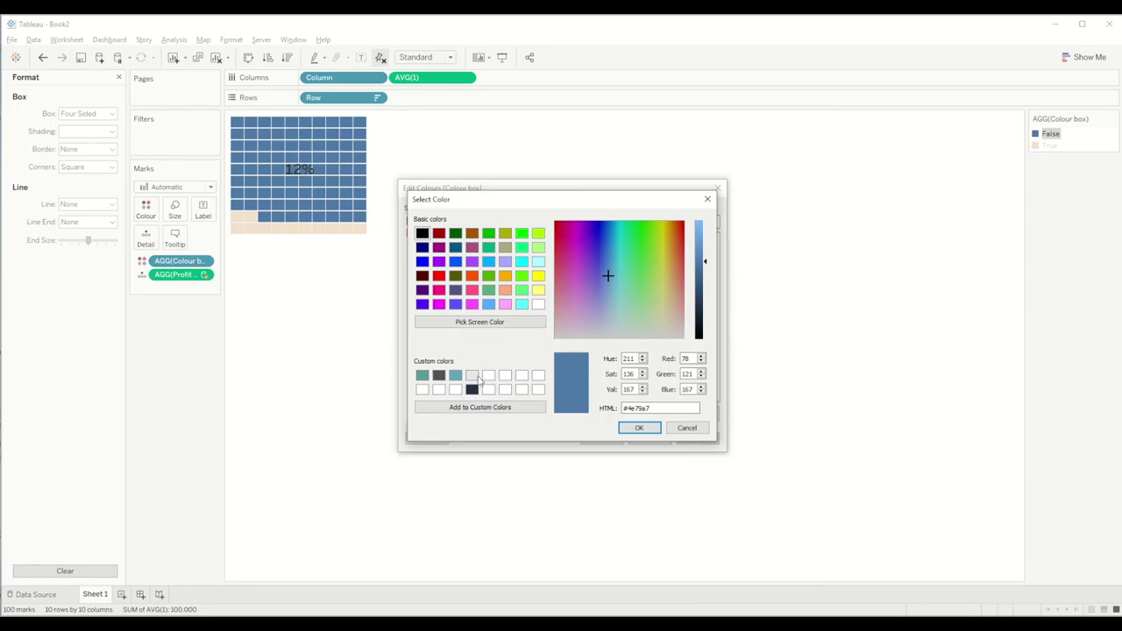
{"action": "left_click", "coordinate": [472, 375]}
{"action": "left_click", "coordinate": [639, 428]}
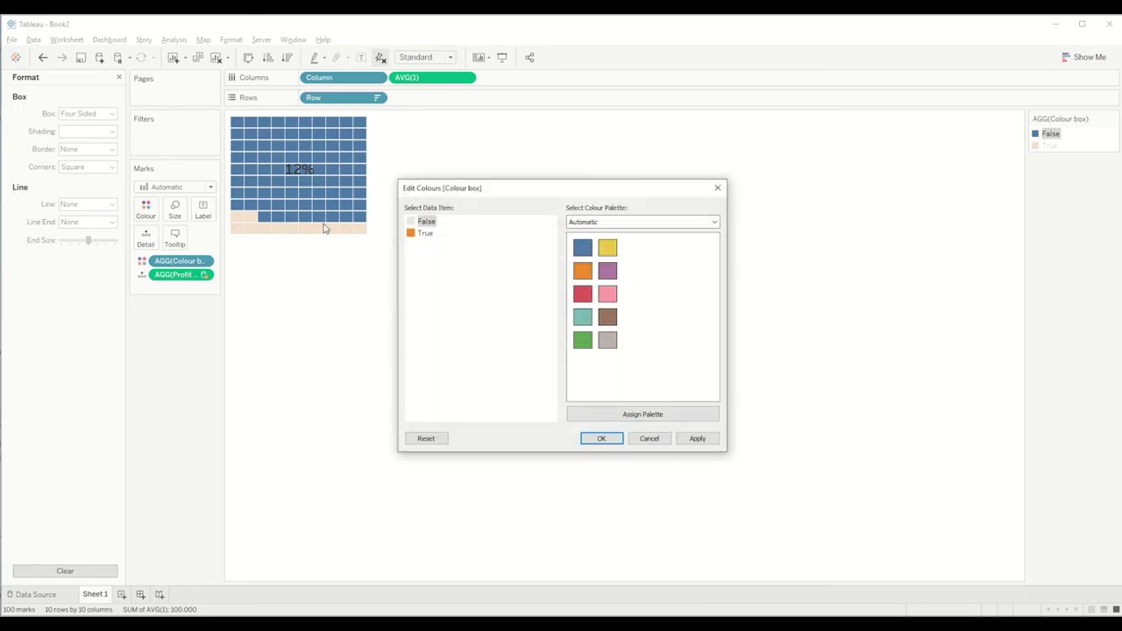
{"action": "left_click", "coordinate": [605, 439]}
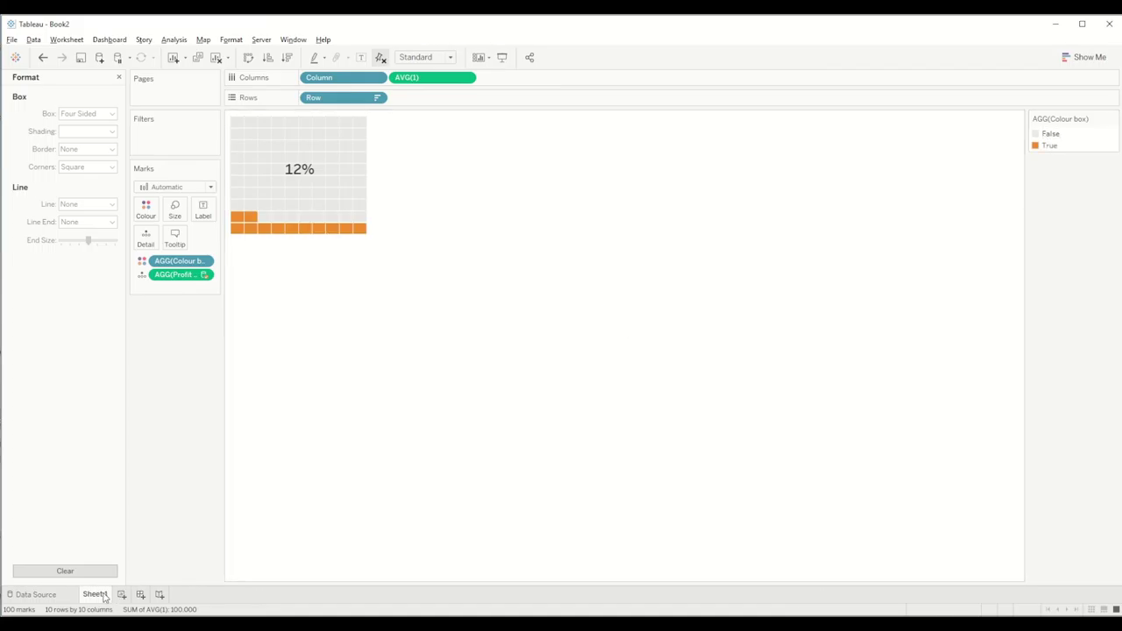
{"action": "left_click", "coordinate": [119, 77]}
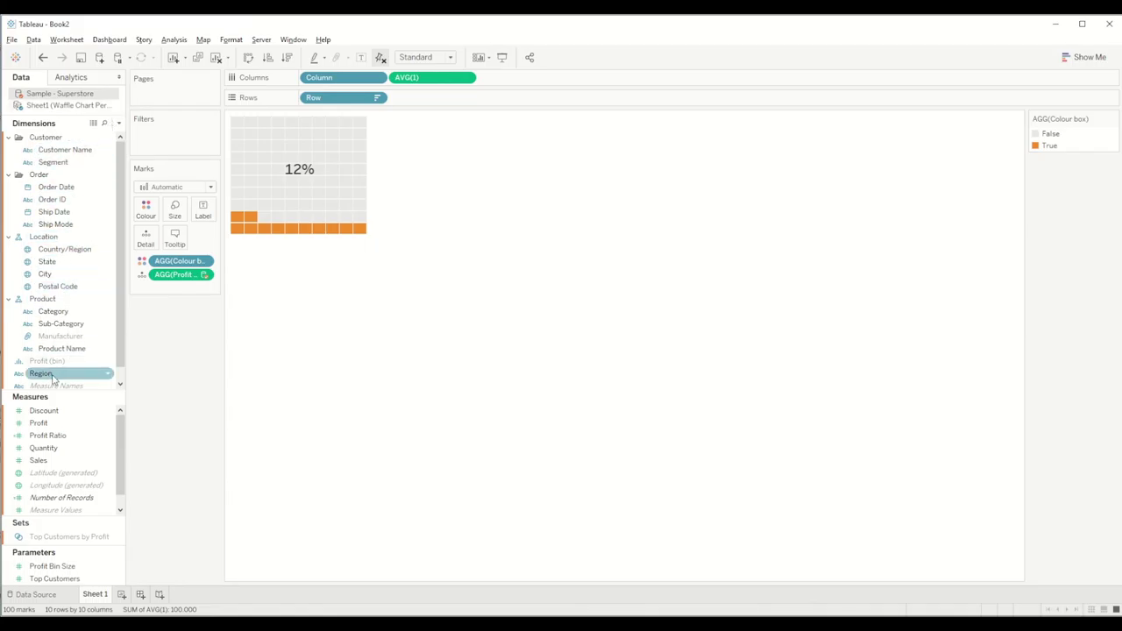
- Filter Region to Central only, showing 8%, and rename Sheet 1 to Central
{"action": "left_click_drag", "start_coordinate": [52, 379], "coordinate": [186, 145]}
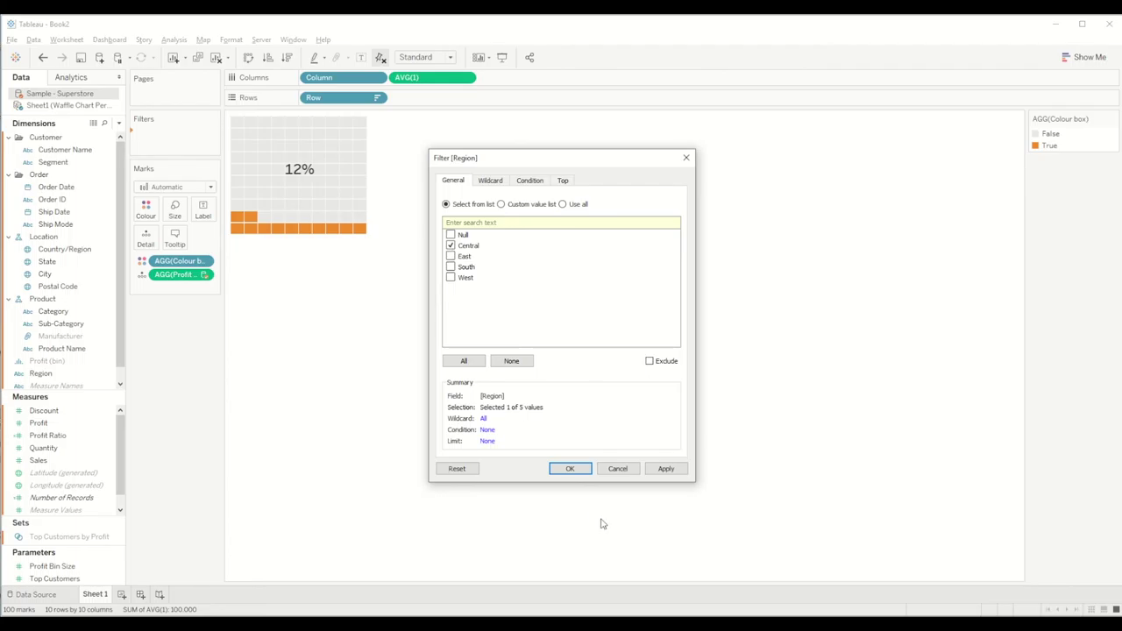
{"action": "left_click", "coordinate": [665, 470]}
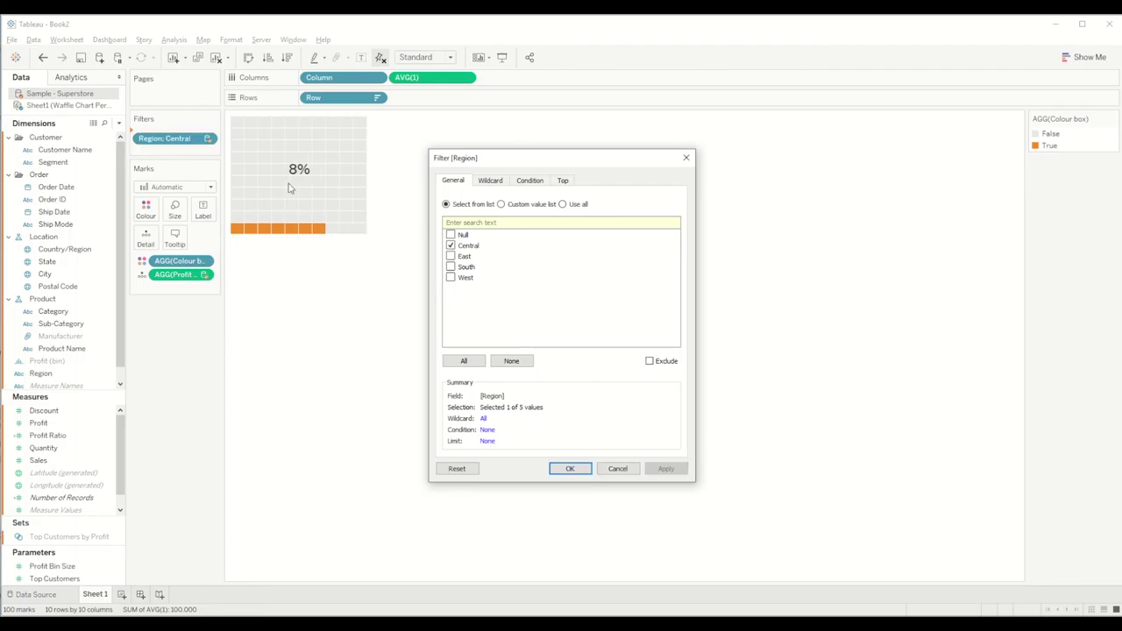
{"action": "left_click", "coordinate": [570, 468]}
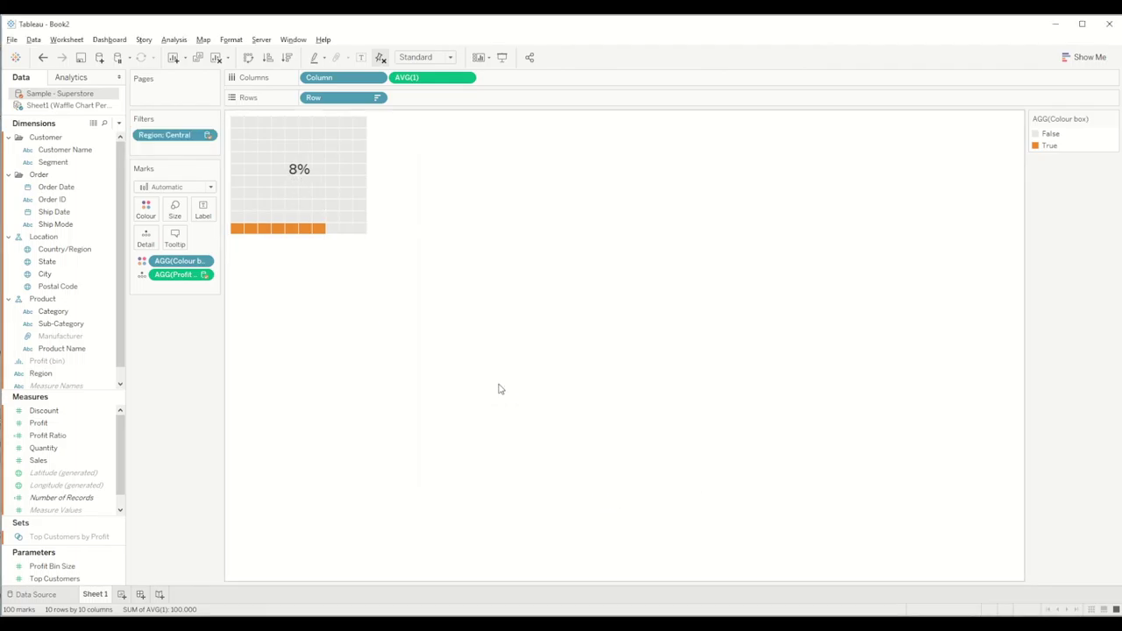
{"action": "double_click", "coordinate": [102, 597]}
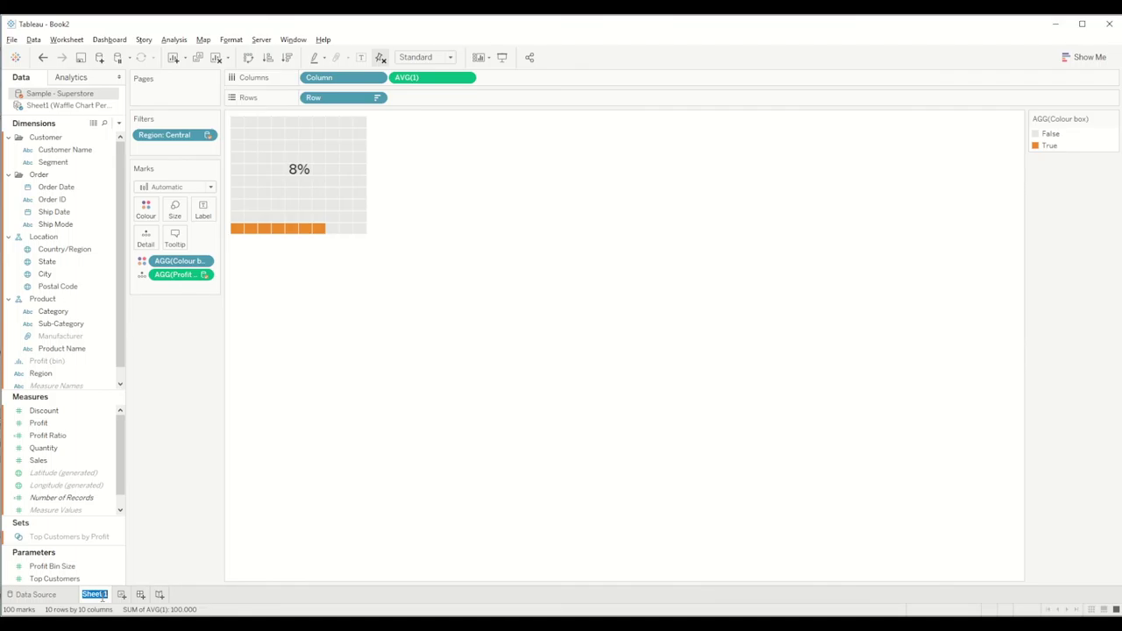
{"action": "type", "text": "Central"}
- Duplicate the Central sheet and name the copy East
{"action": "right_click", "coordinate": [101, 601]}
{"action": "left_click", "coordinate": [136, 482]}
{"action": "double_click", "coordinate": [136, 599]}
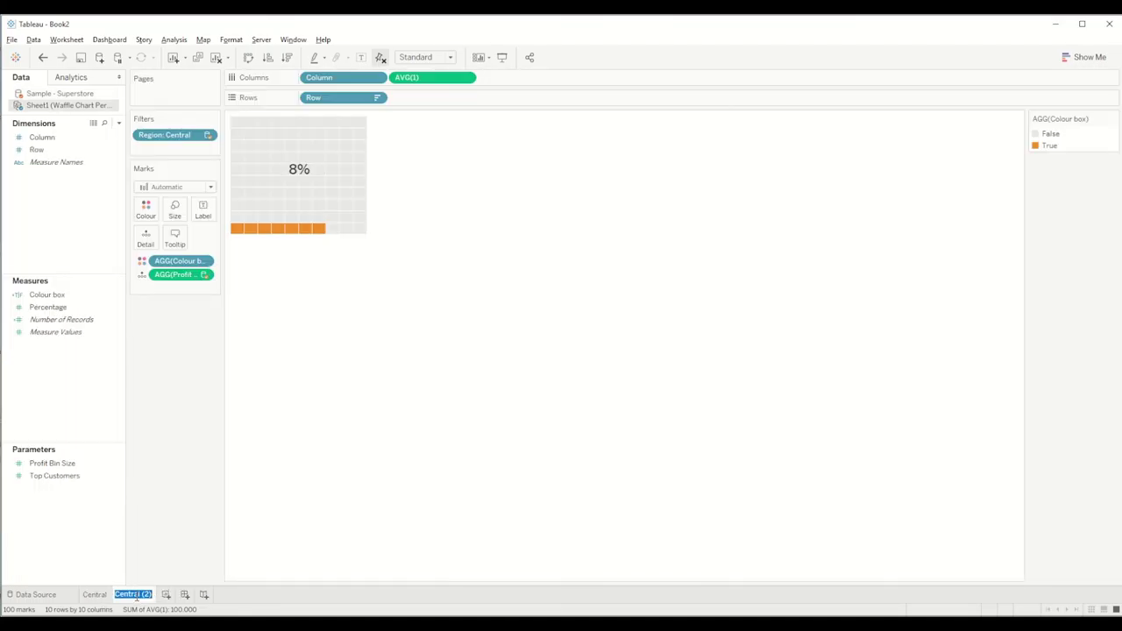
{"action": "type", "text": "East"}
{"action": "key", "text": "Return"}
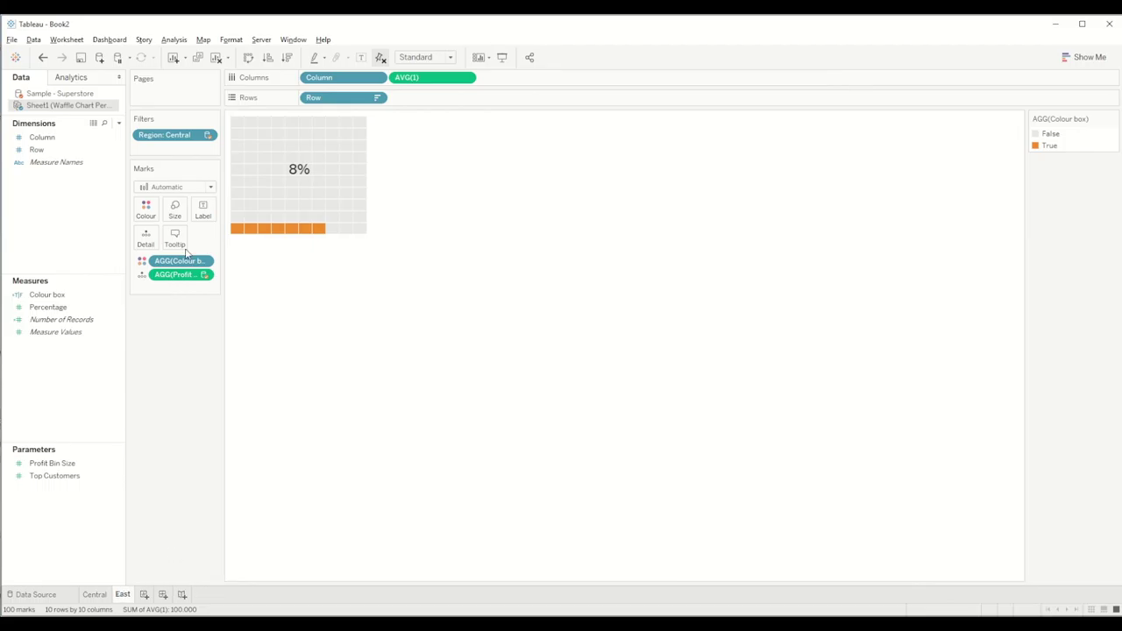
- Change the East sheet's Region filter to East, showing 13%
{"action": "left_click", "coordinate": [208, 135]}
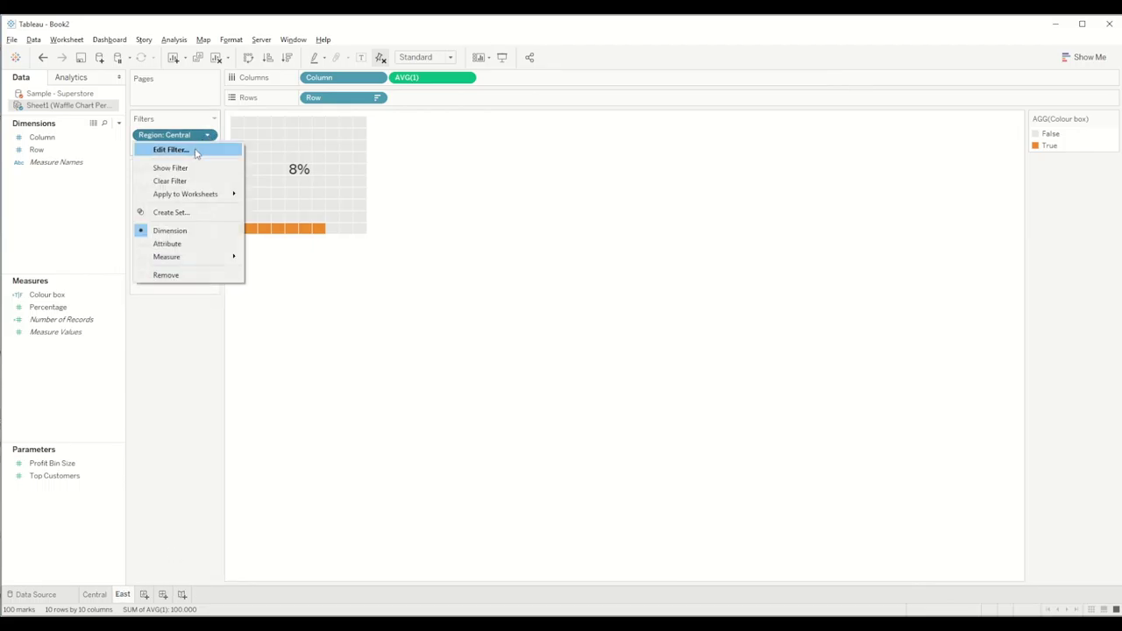
{"action": "left_click", "coordinate": [198, 149]}
{"action": "left_click", "coordinate": [450, 256]}
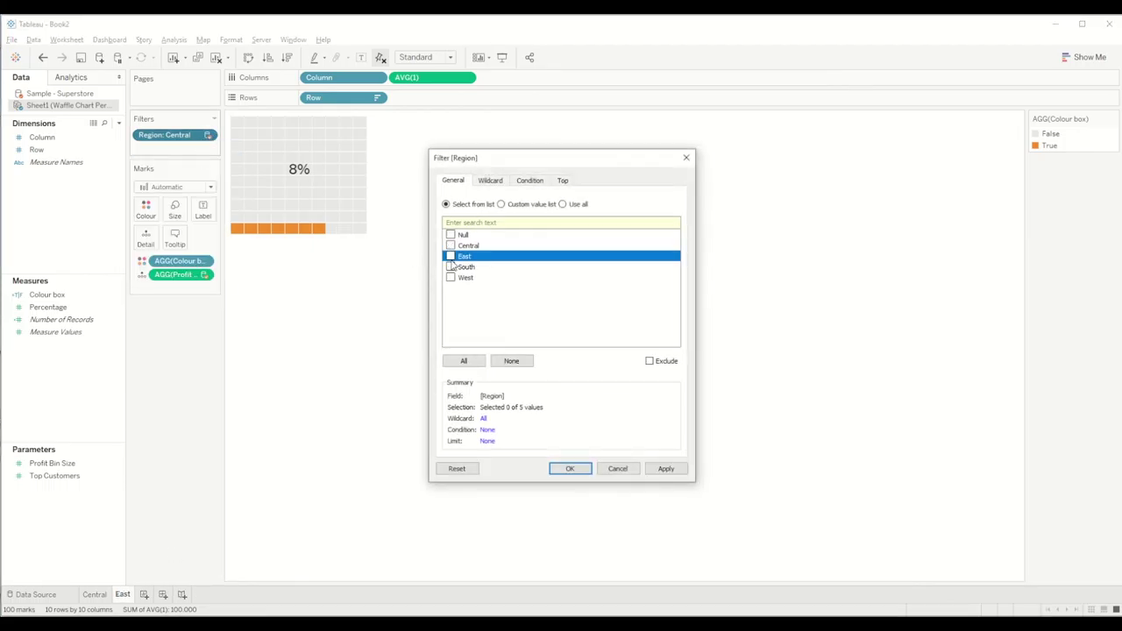
{"action": "left_click", "coordinate": [579, 472]}
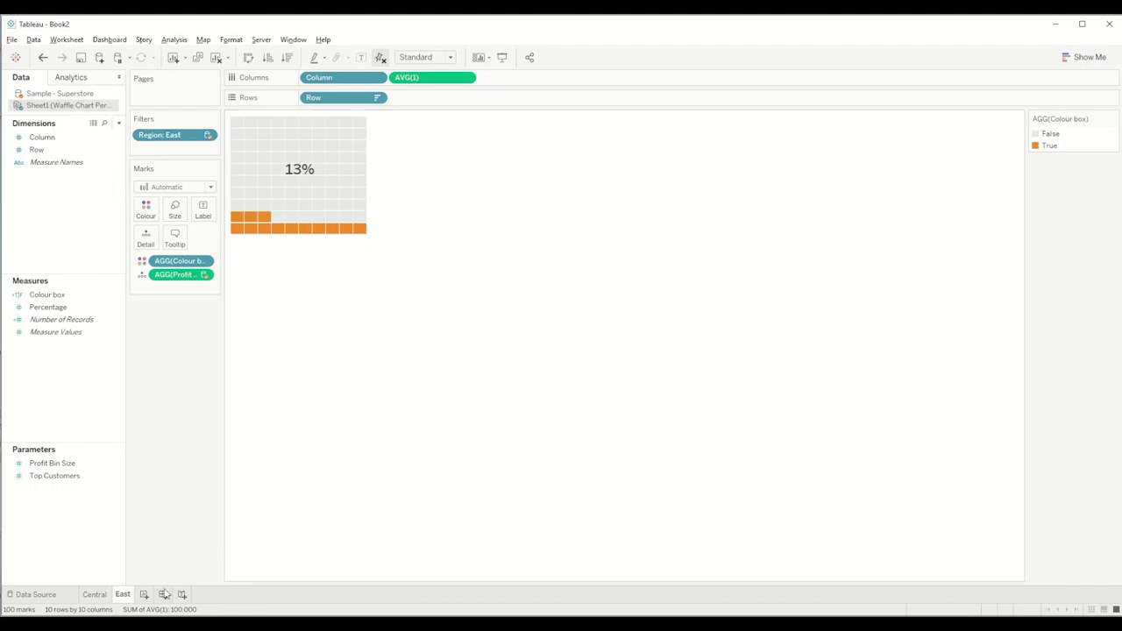
- Add Category as a filter keeping only Furniture
{"action": "left_click", "coordinate": [42, 95]}
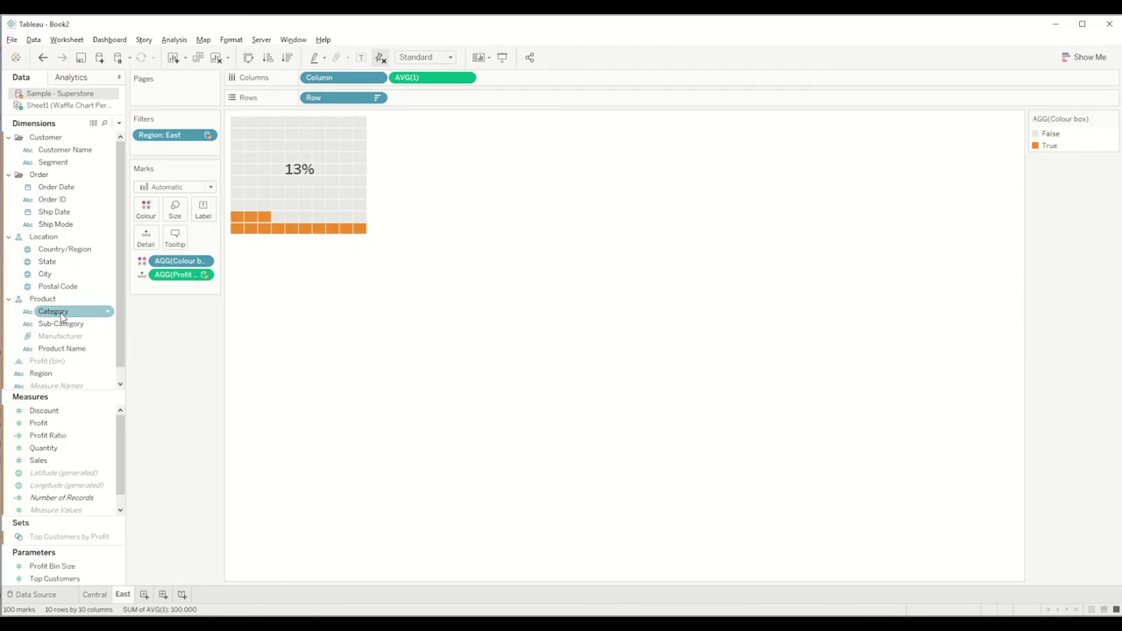
{"action": "left_click_drag", "start_coordinate": [63, 318], "coordinate": [162, 155]}
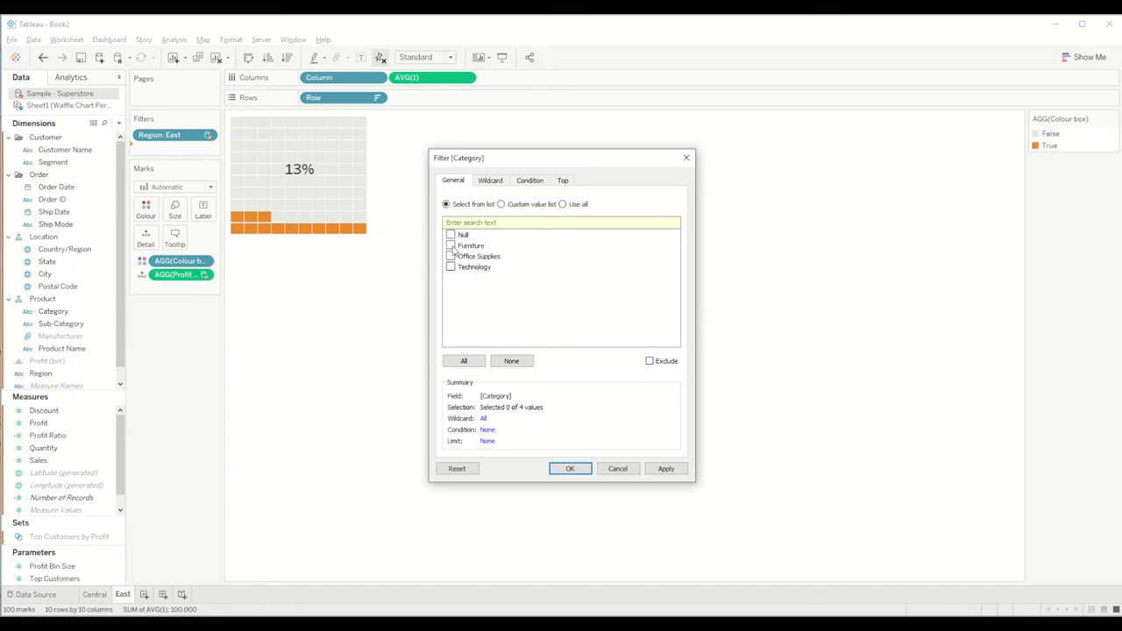
{"action": "left_click", "coordinate": [665, 468]}
{"action": "left_click", "coordinate": [570, 469]}
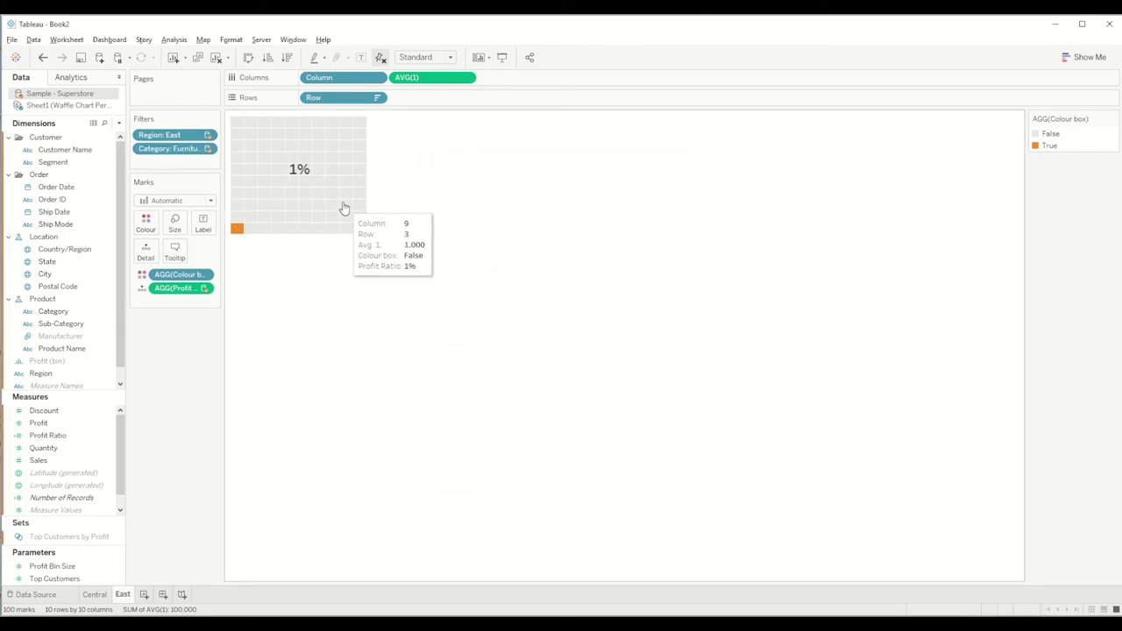
- Show the Category filter as a checklist and also include Office Supplies and Technology
{"action": "left_click", "coordinate": [208, 148]}
{"action": "left_click", "coordinate": [194, 181]}
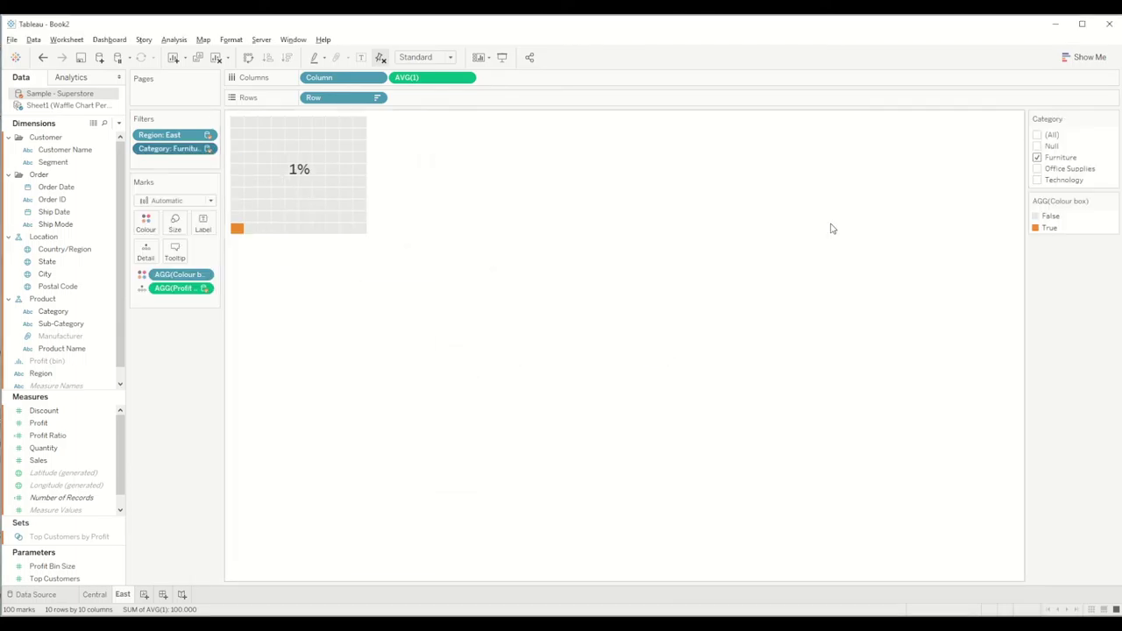
{"action": "left_click", "coordinate": [1038, 169]}
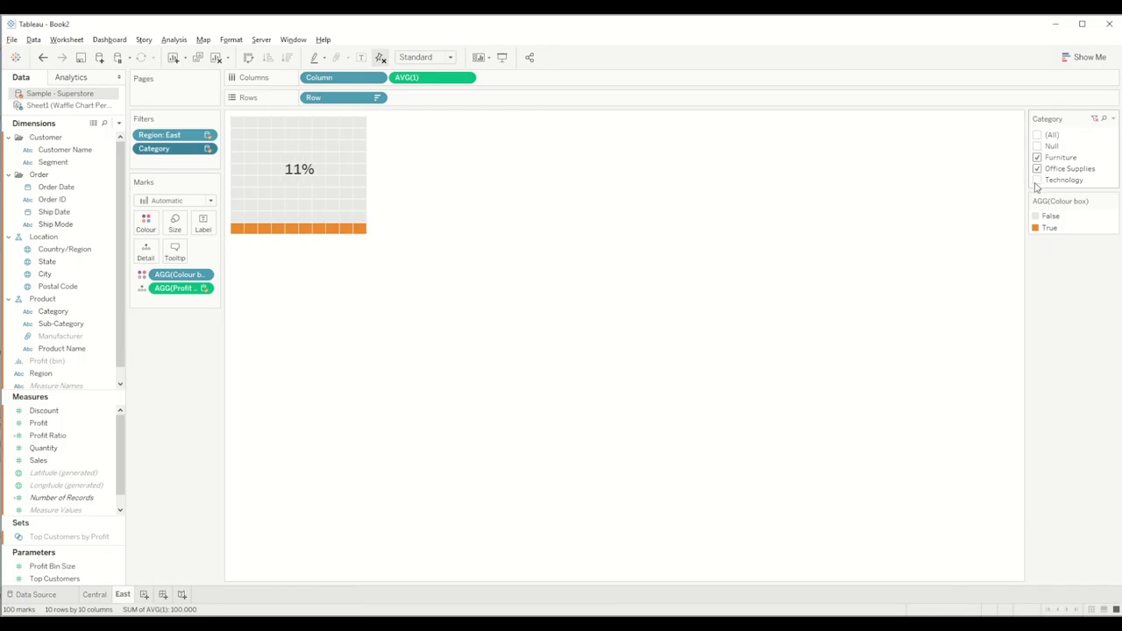
{"action": "left_click", "coordinate": [1038, 180]}
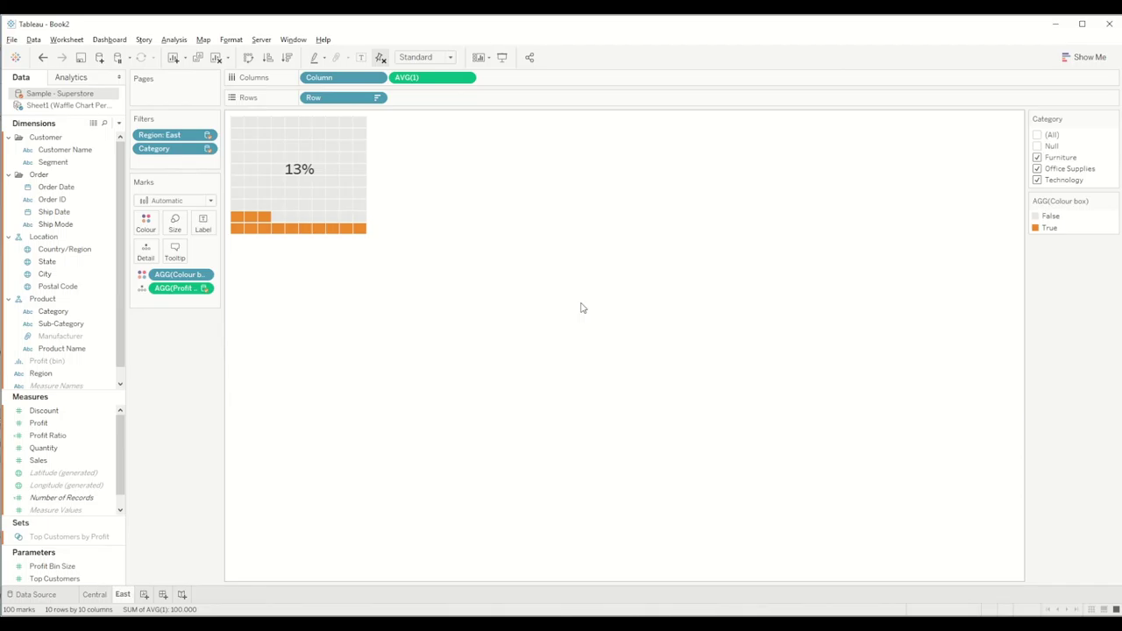
- Create a new dashboard in Floating mode and place the Central waffle on it
{"action": "left_click", "coordinate": [162, 594]}
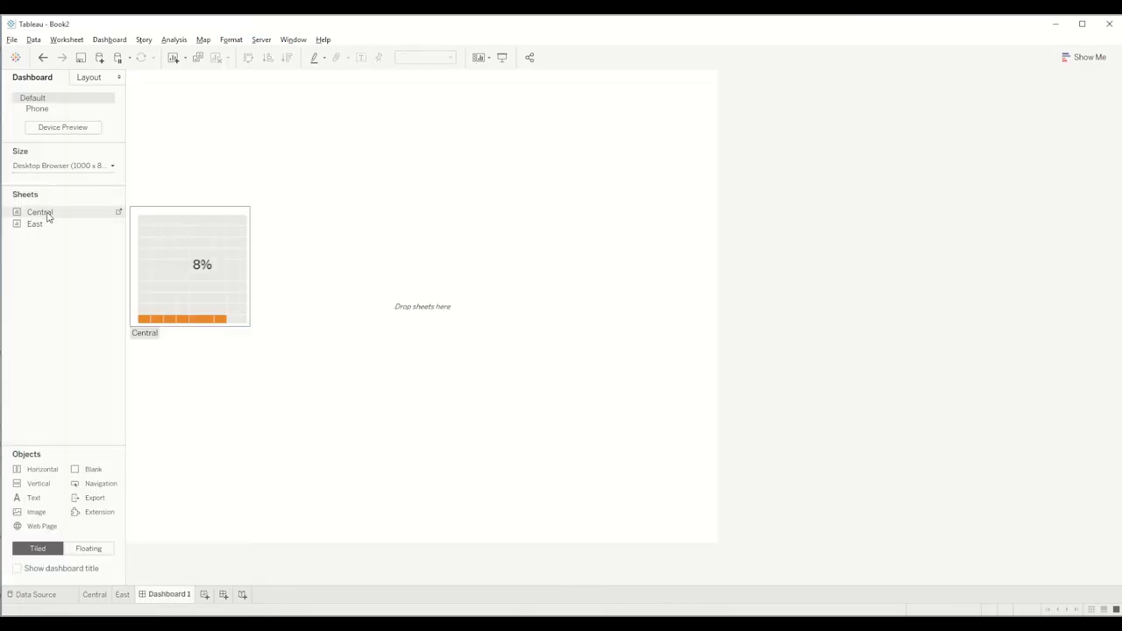
{"action": "left_click", "coordinate": [88, 548]}
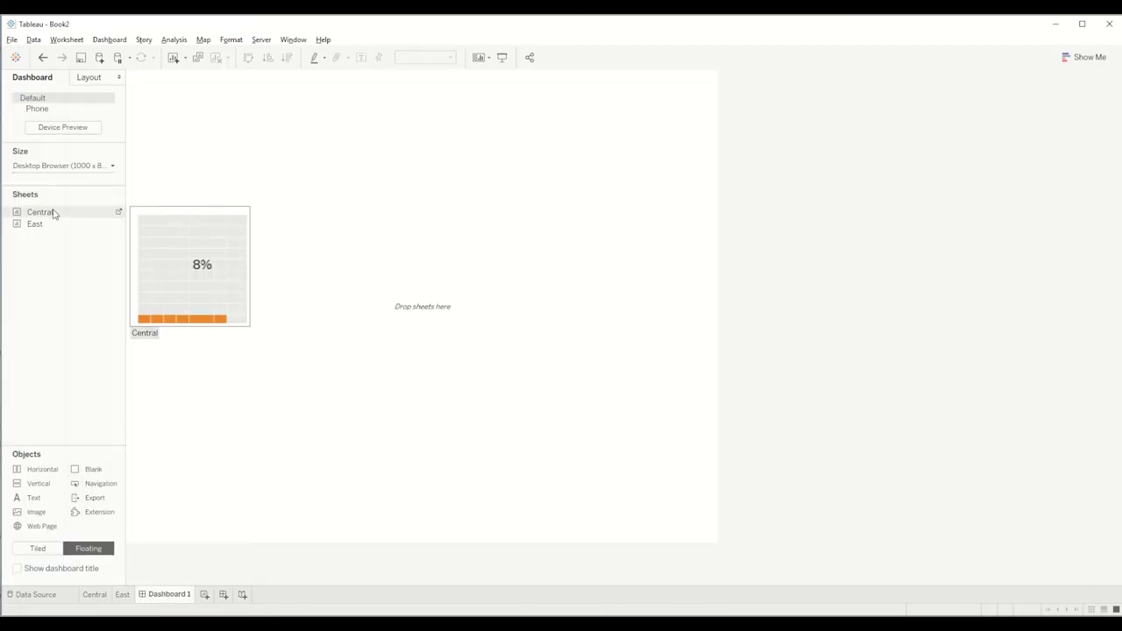
{"action": "left_click_drag", "start_coordinate": [53, 214], "coordinate": [458, 145]}
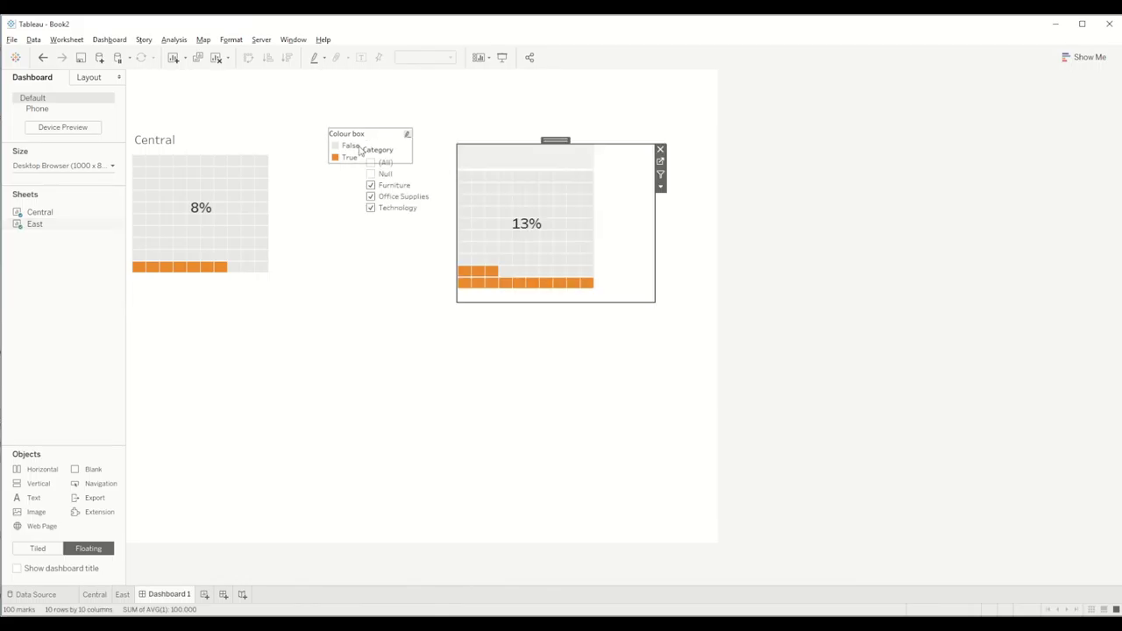
- Remove the colour legend and move the Category filter to the top between the charts
{"action": "left_click", "coordinate": [406, 137]}
{"action": "left_click", "coordinate": [418, 134]}
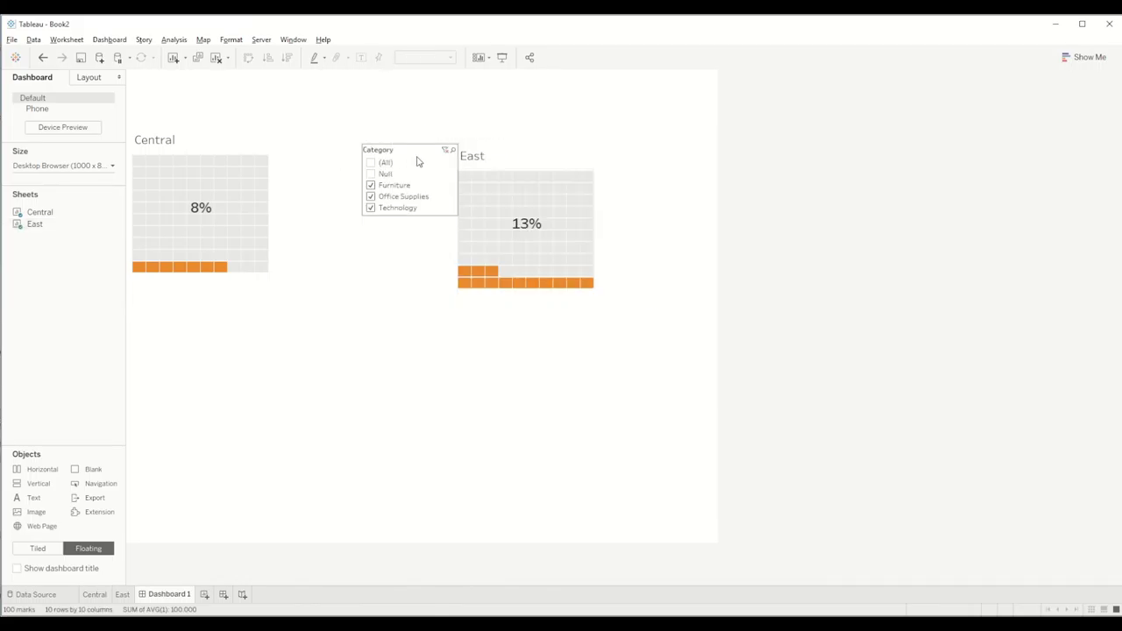
{"action": "left_click", "coordinate": [412, 149]}
{"action": "left_click_drag", "start_coordinate": [401, 141], "coordinate": [344, 113]}
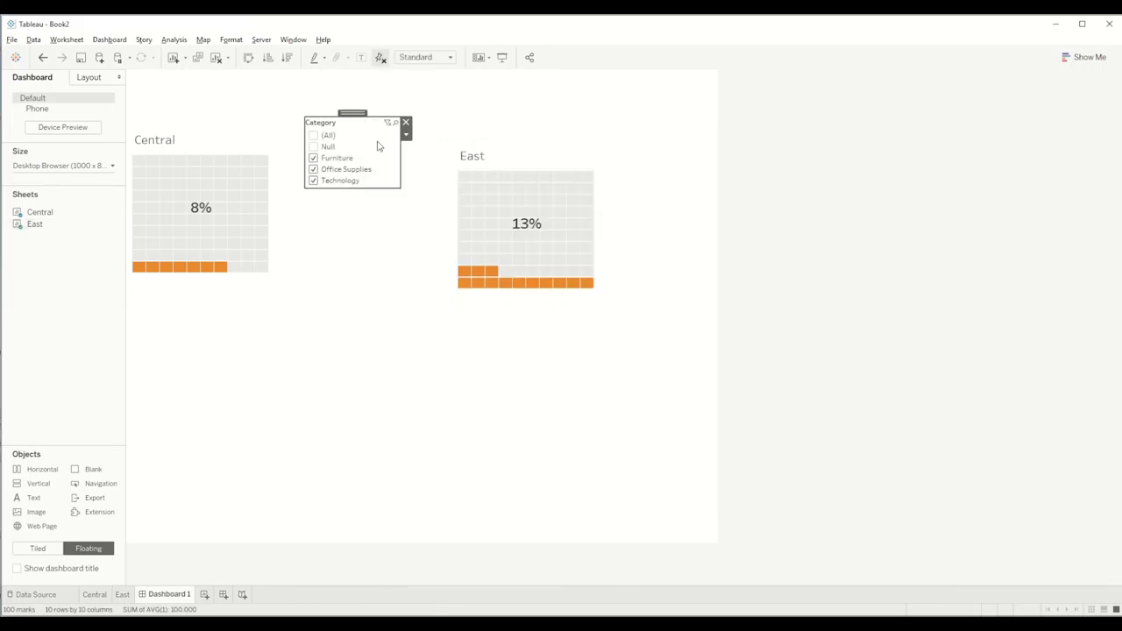